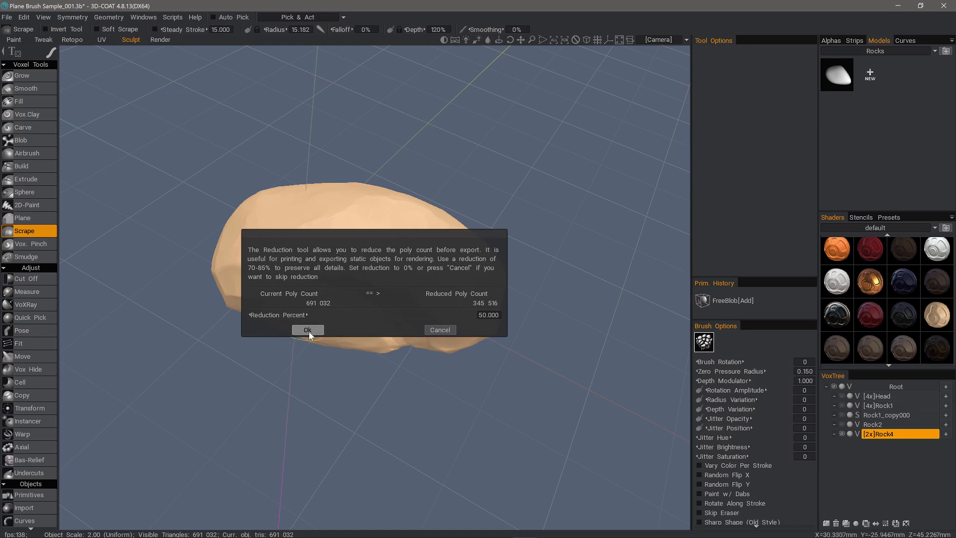
Confirm the reduction to store the rock in the Rocks library and convert Rock4 to surface mode.
click(308, 330)
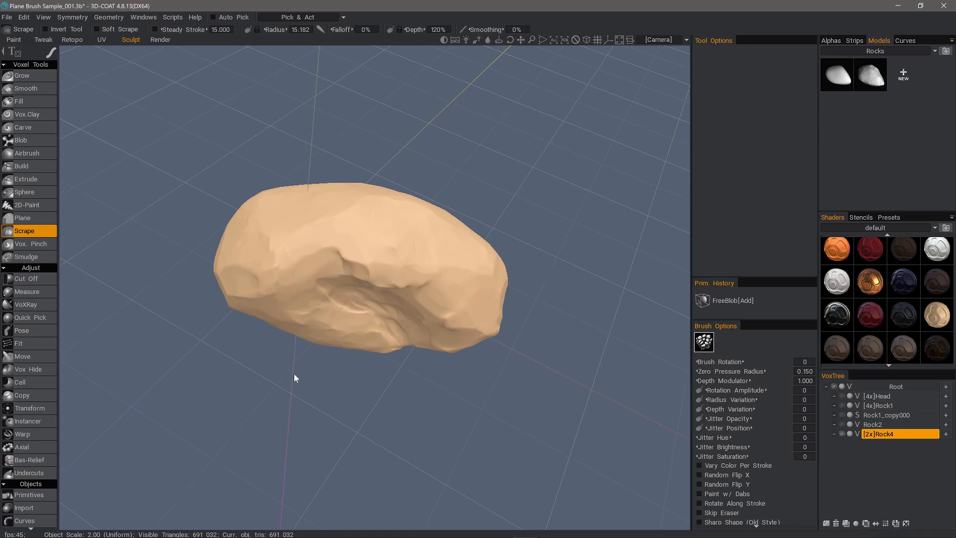
drag(294, 373, 448, 373)
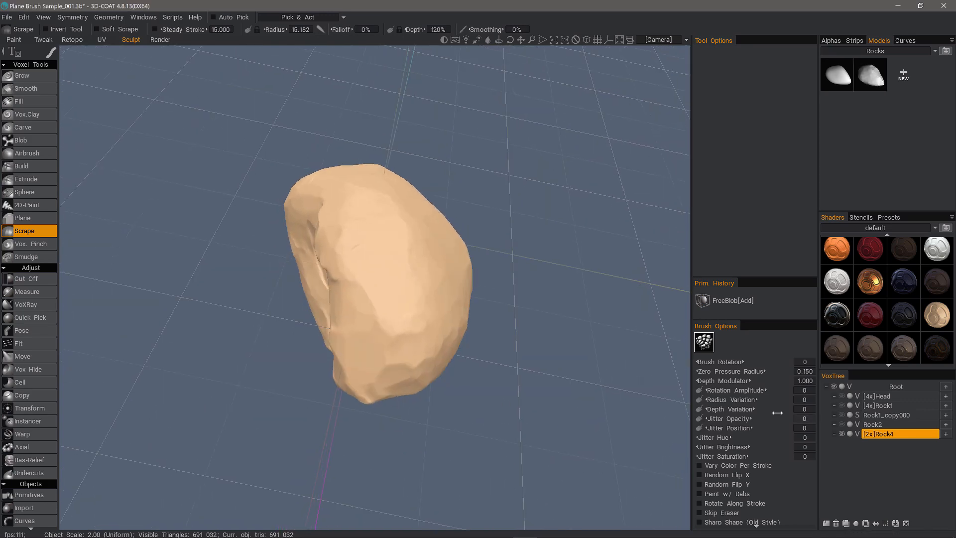
click(857, 434)
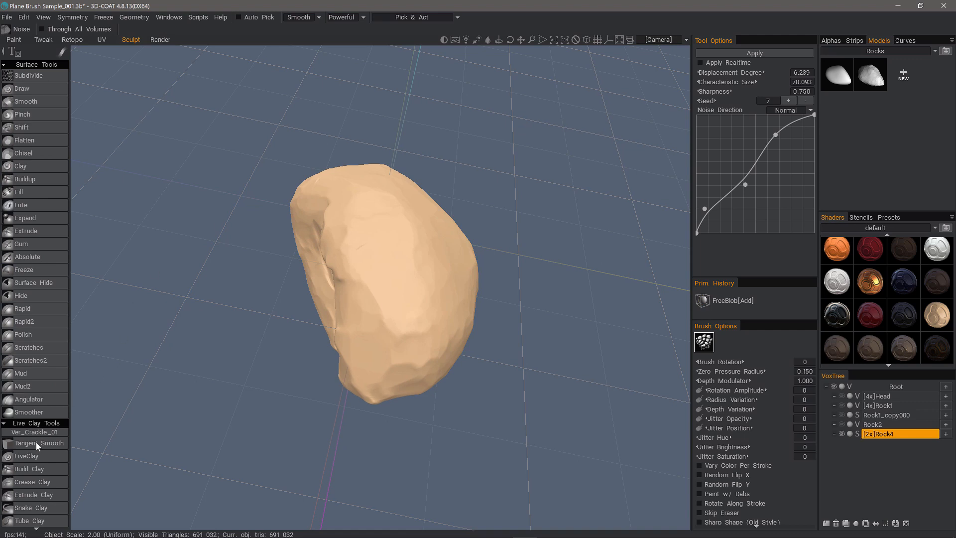
In the Adjust > Noise tool, drag the noise curve's upper point up and left.
scroll(36, 441, down, 8)
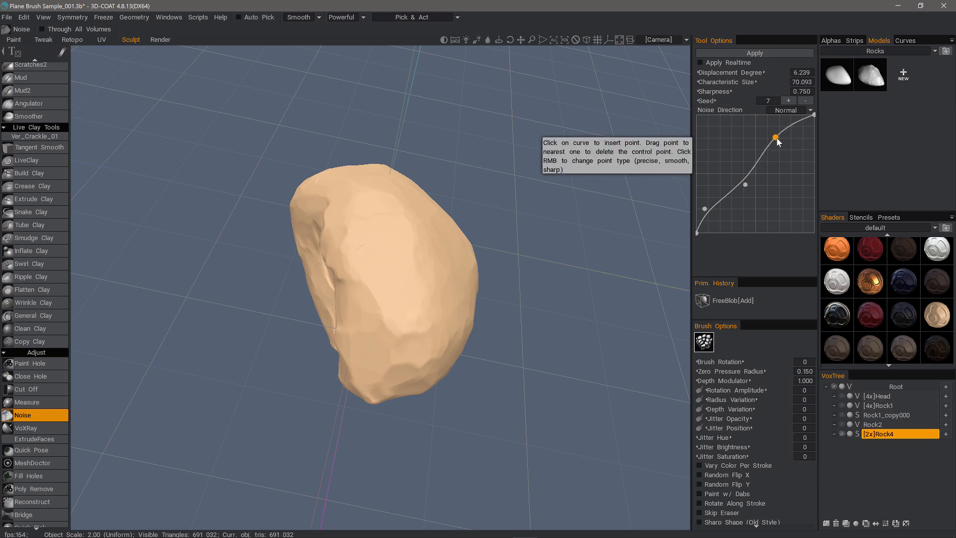
mouse_move(65, 52)
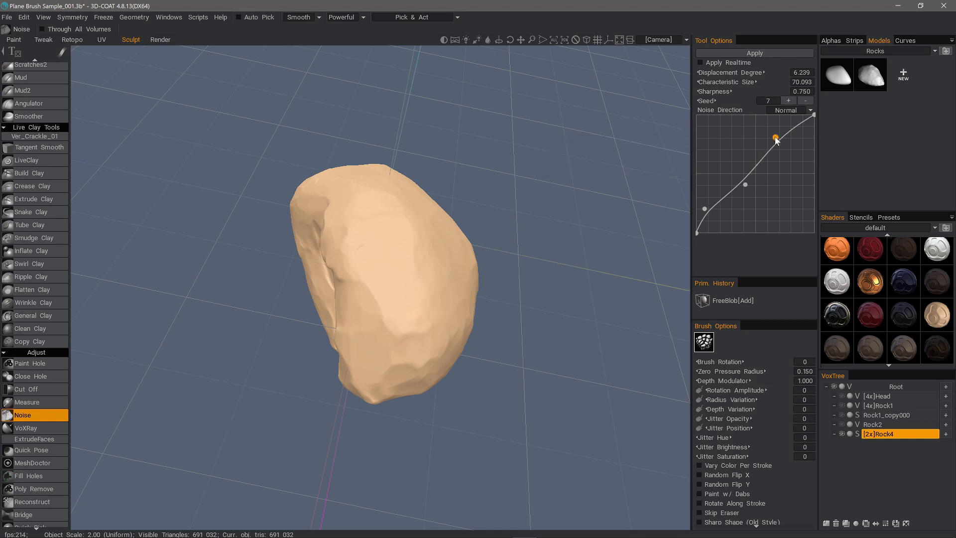
drag(775, 138, 763, 129)
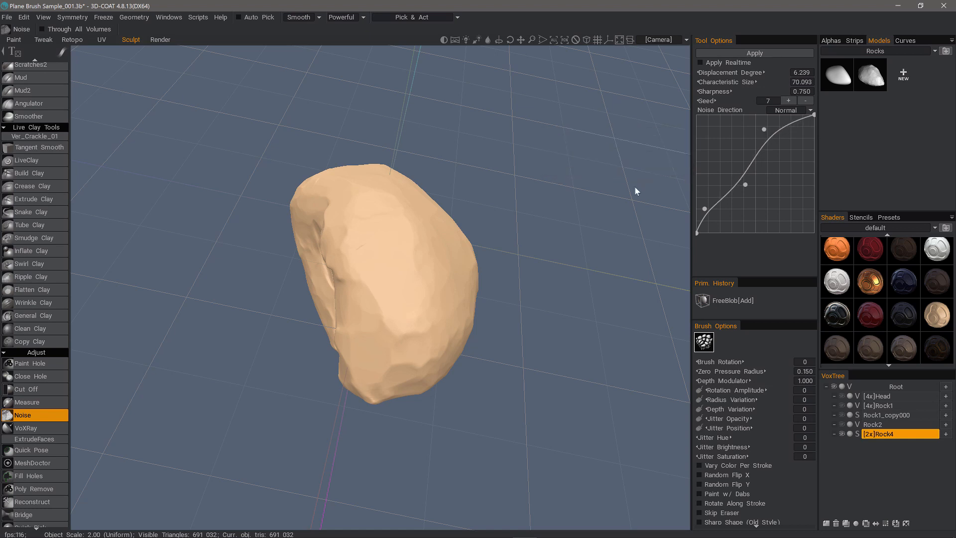
Preview the noise live, lower Displacement Degree to 3.925, then turn the preview off.
click(699, 62)
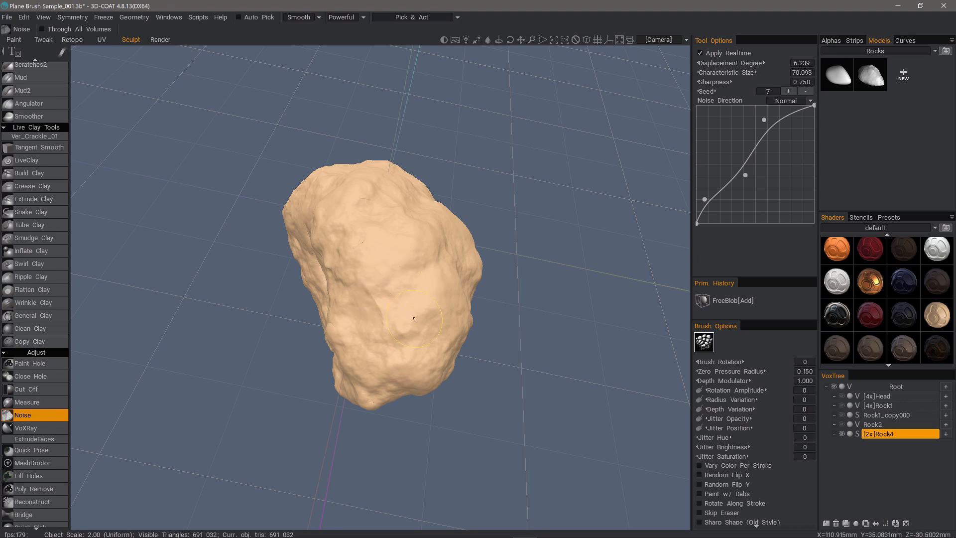
mouse_move(414, 318)
middle_down()
mouse_move(531, 394)
mouse_move(548, 399)
mouse_move(587, 379)
middle_up()
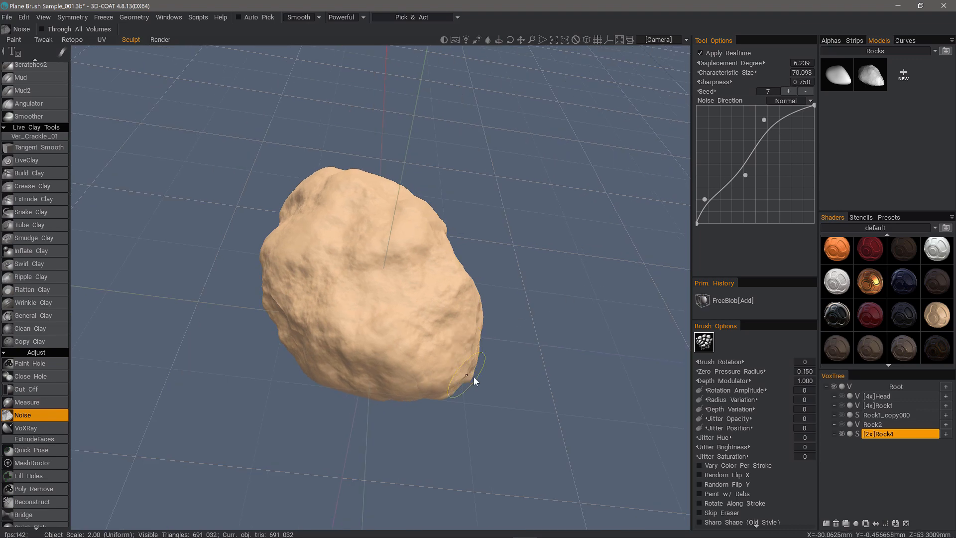
middle_drag(474, 378, 491, 411)
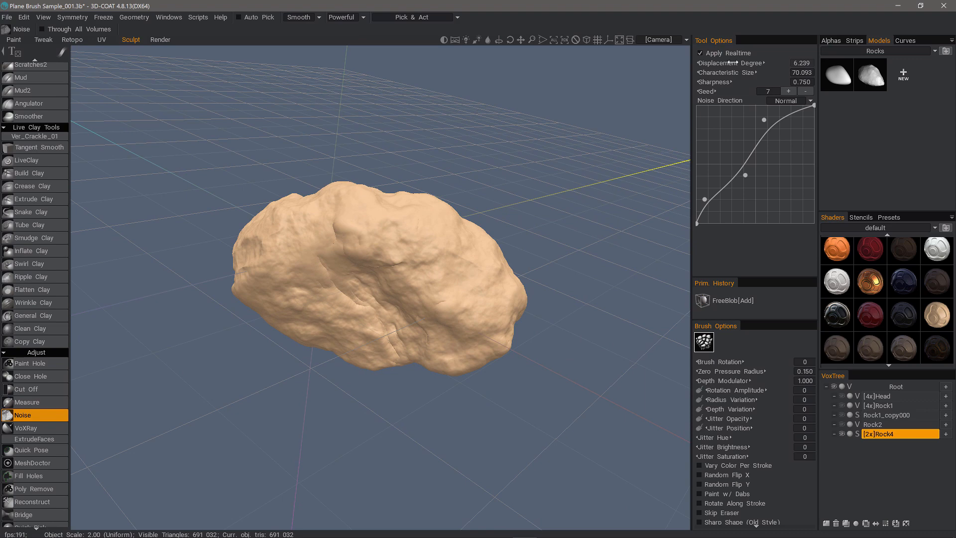
drag(722, 63, 688, 61)
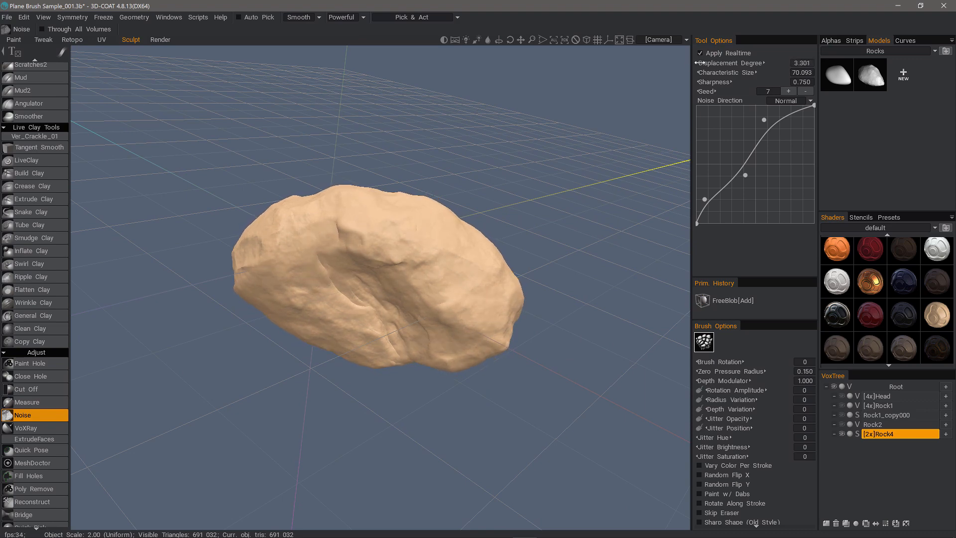
middle_drag(527, 179, 687, 56)
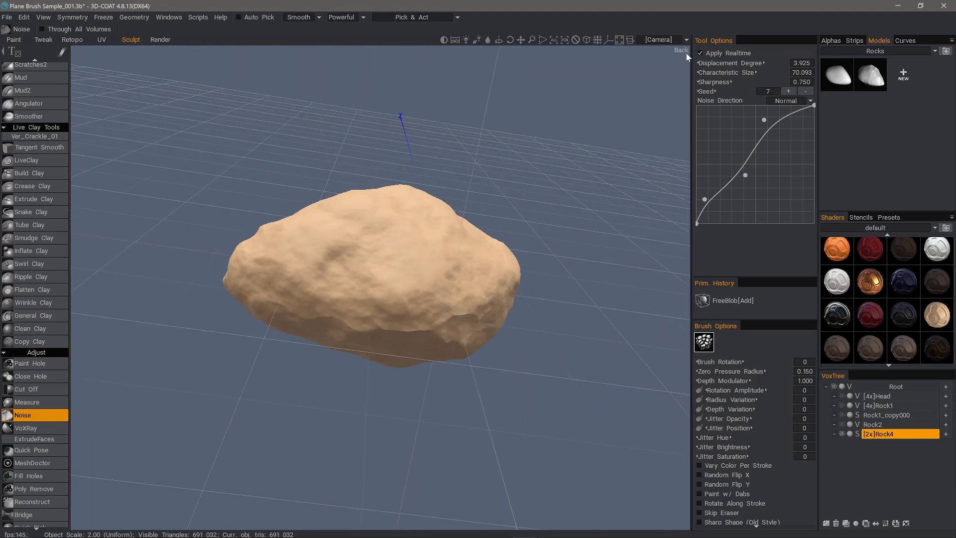
click(700, 53)
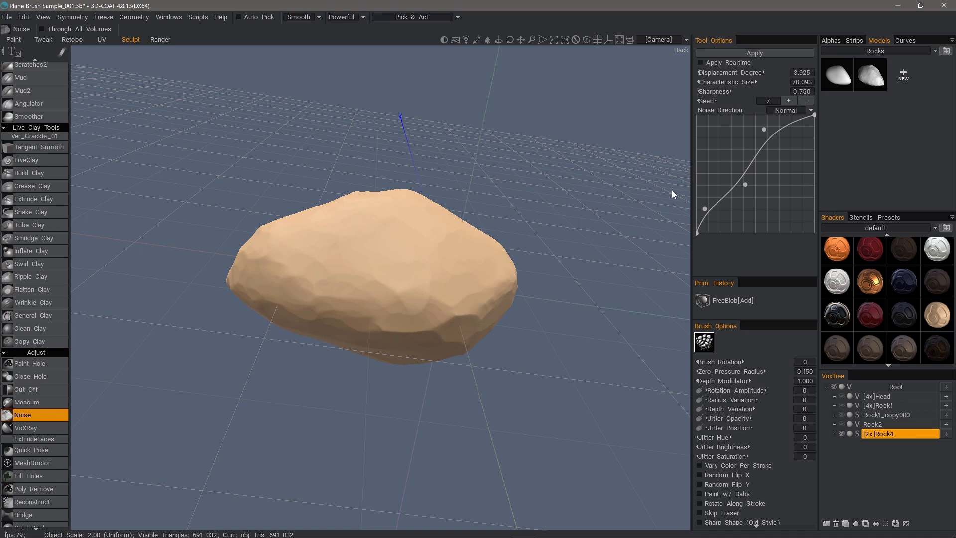
Apply the noise and save Rock4 into the Rocks library at about 24.5% reduction.
click(754, 53)
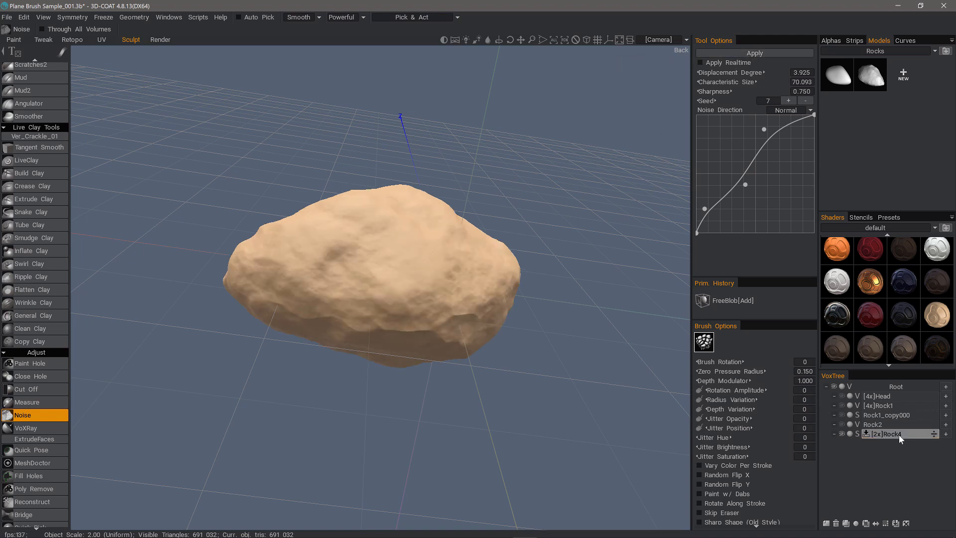
drag(891, 433, 923, 152)
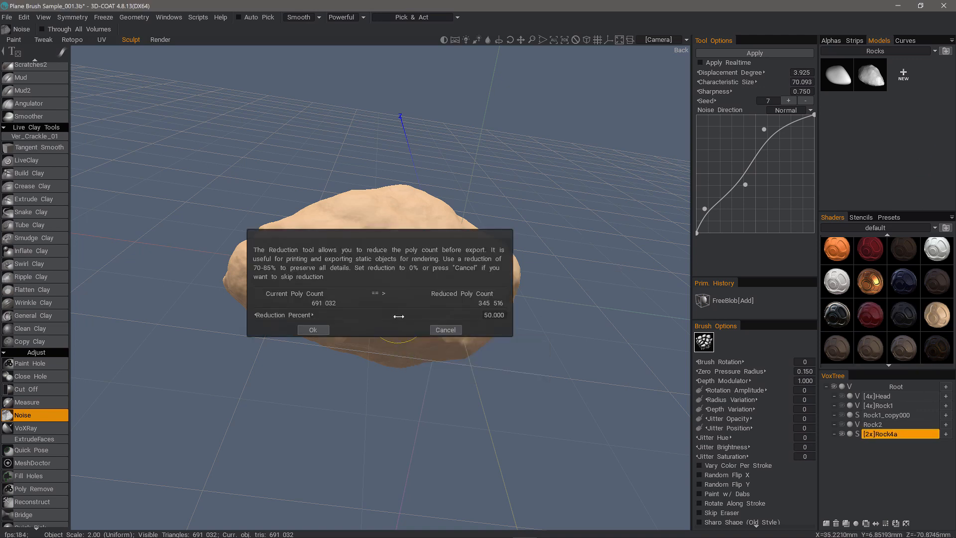
drag(398, 316, 391, 316)
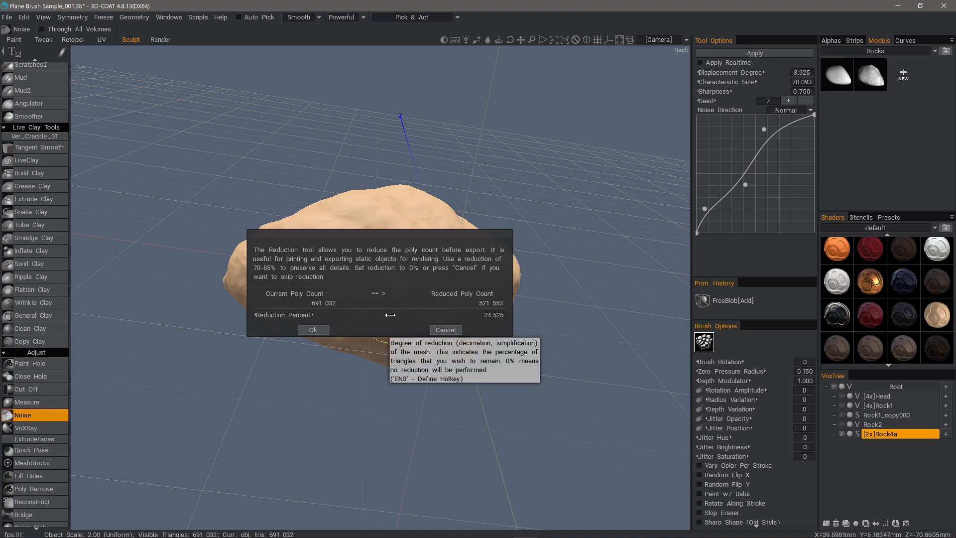
click(312, 329)
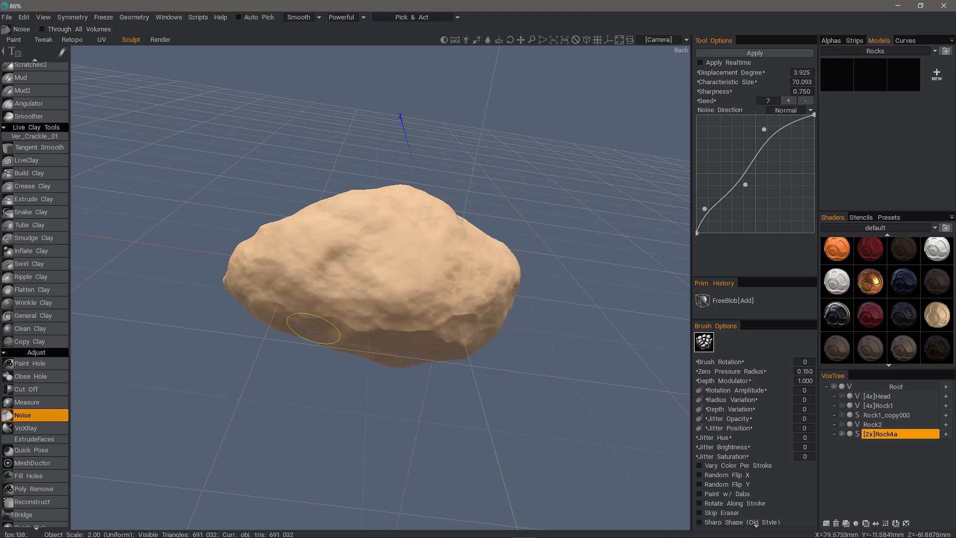
alt+drag(465, 313, 565, 214)
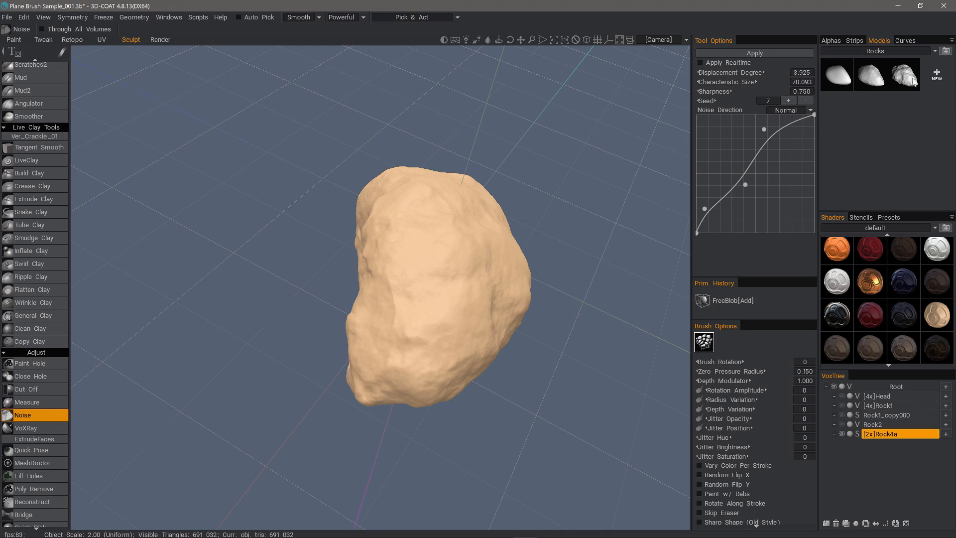
Adjust the middle and upper curve points and preview noise with seed 3, sharpness 1.000, size 0.100.
alt+drag(513, 358, 488, 341)
drag(745, 184, 730, 174)
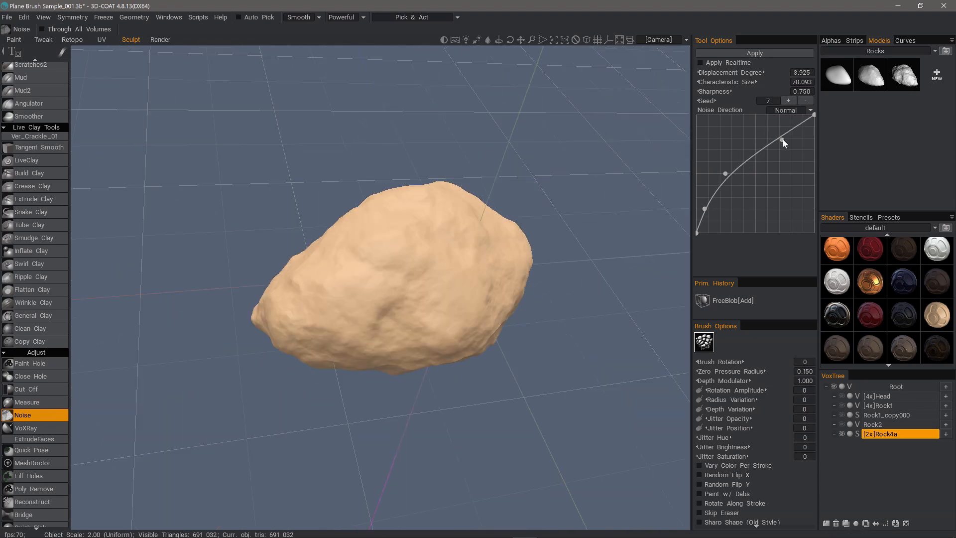
drag(782, 140, 777, 138)
click(700, 63)
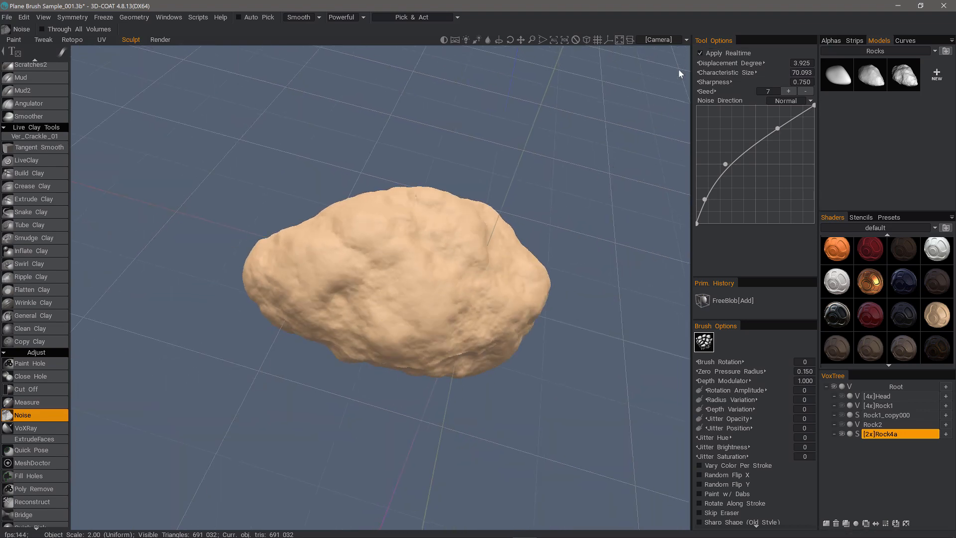
drag(627, 272, 608, 285)
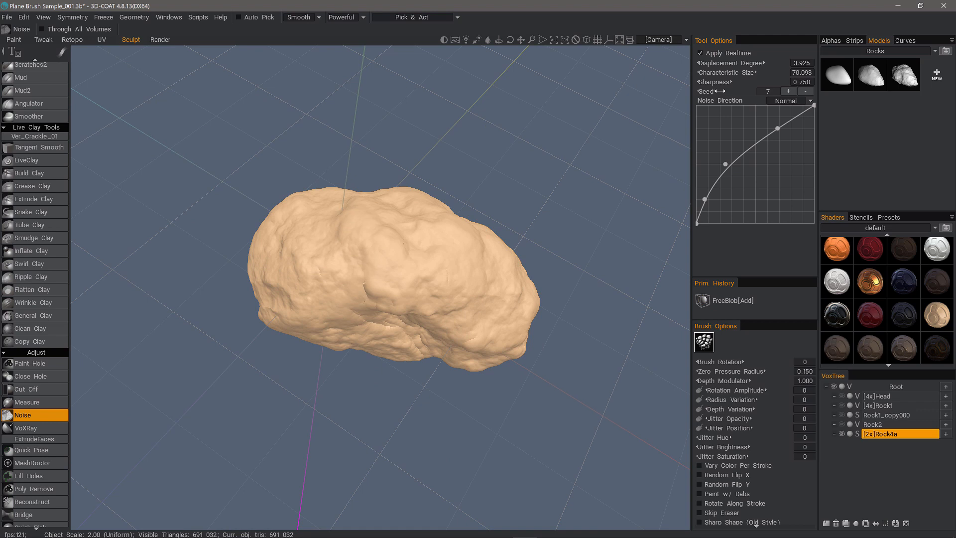
mouse_move(720, 91)
mouse_down()
mouse_move(698, 87)
mouse_move(720, 83)
mouse_up()
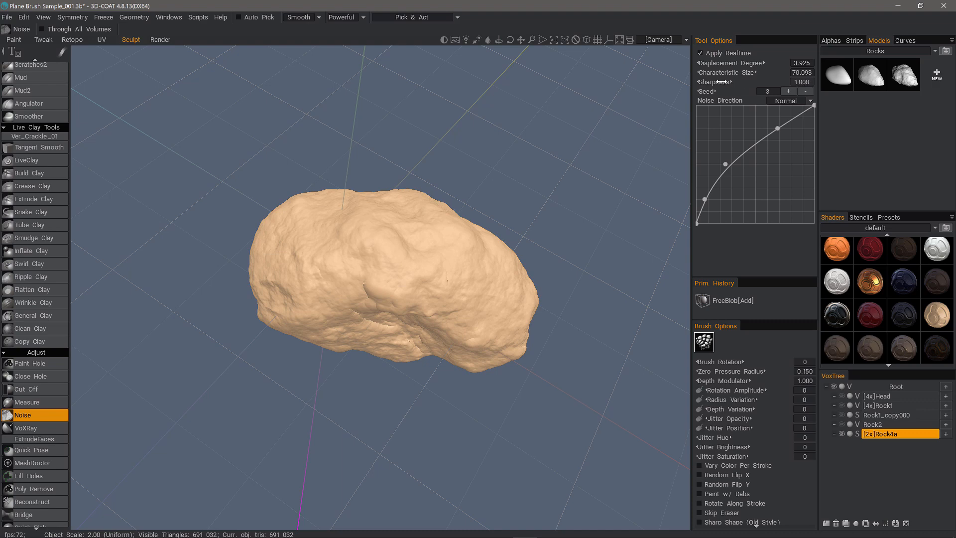
drag(543, 312, 685, 103)
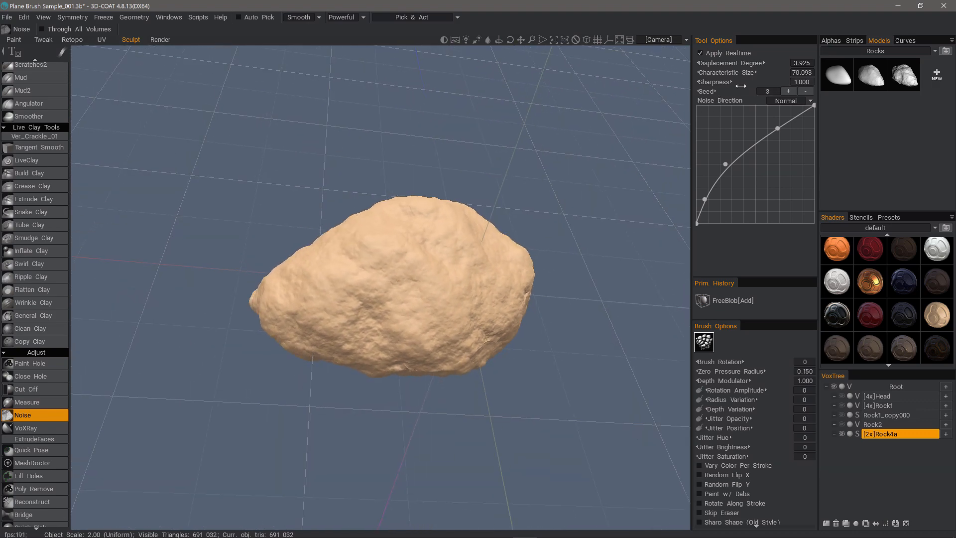
drag(728, 72, 702, 72)
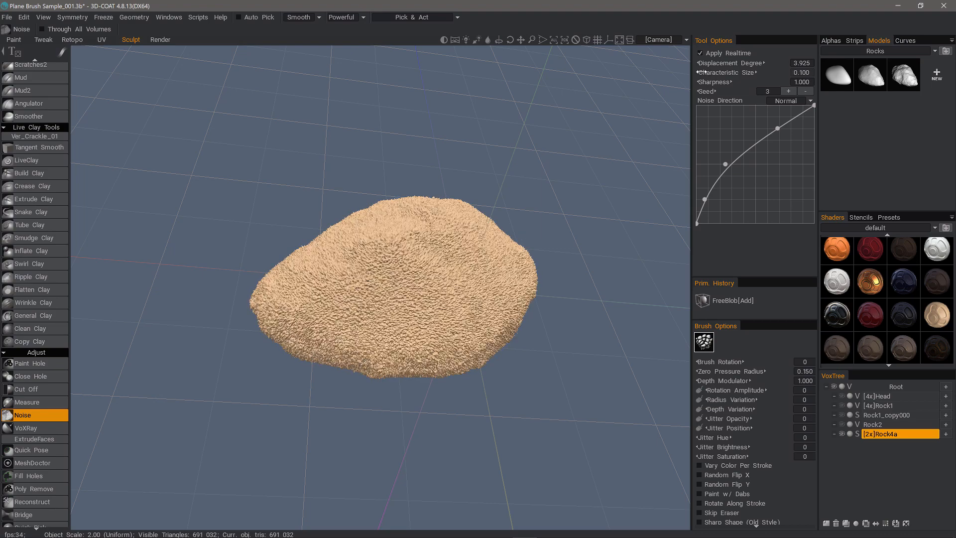
Set noise Displacement to 3.535 and Characteristic Size to 80.092 with seed 3.
mouse_move(565, 172)
mouse_down()
mouse_move(540, 155)
mouse_move(507, 97)
mouse_move(503, 125)
mouse_up()
alt+drag(396, 304, 341, 355)
scroll(368, 391, up, 4)
scroll(341, 354, down, 3)
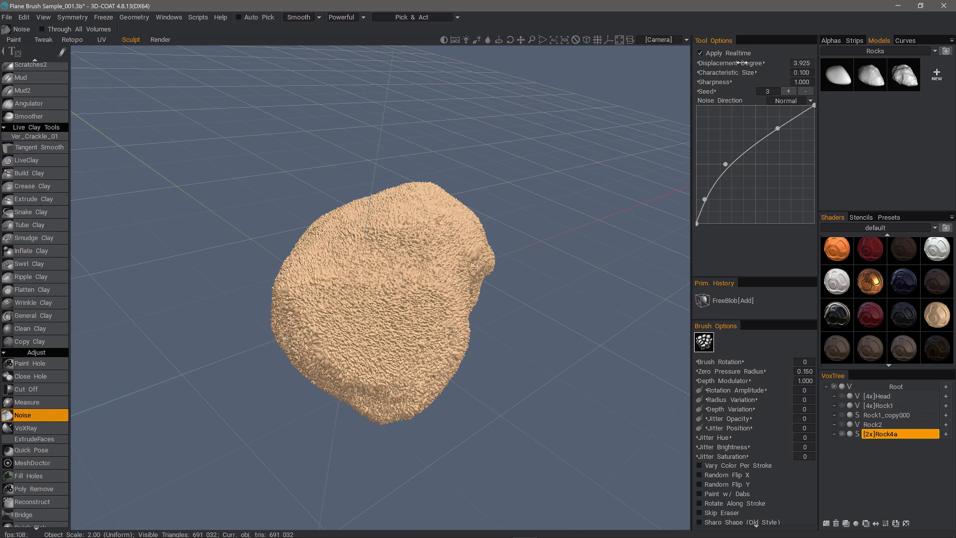
drag(745, 63, 737, 62)
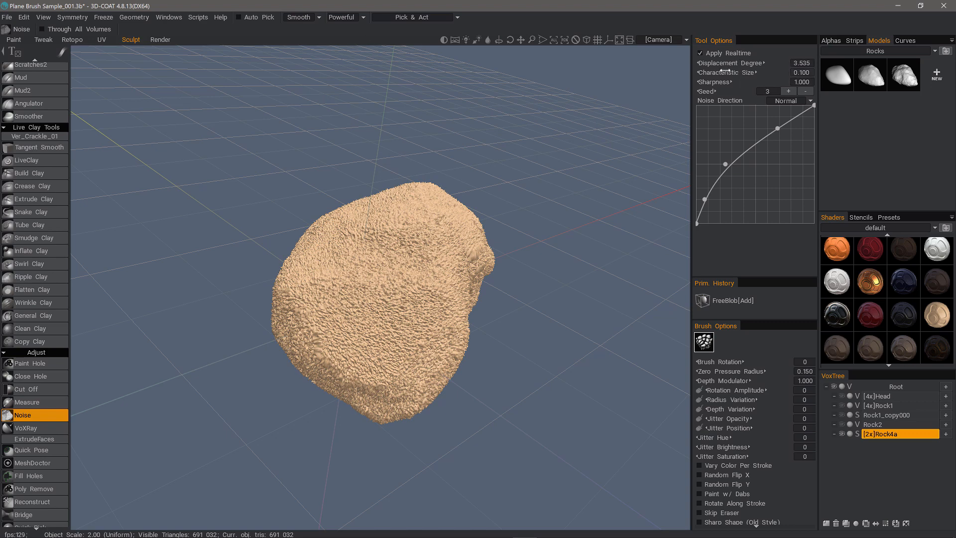
drag(724, 70, 728, 71)
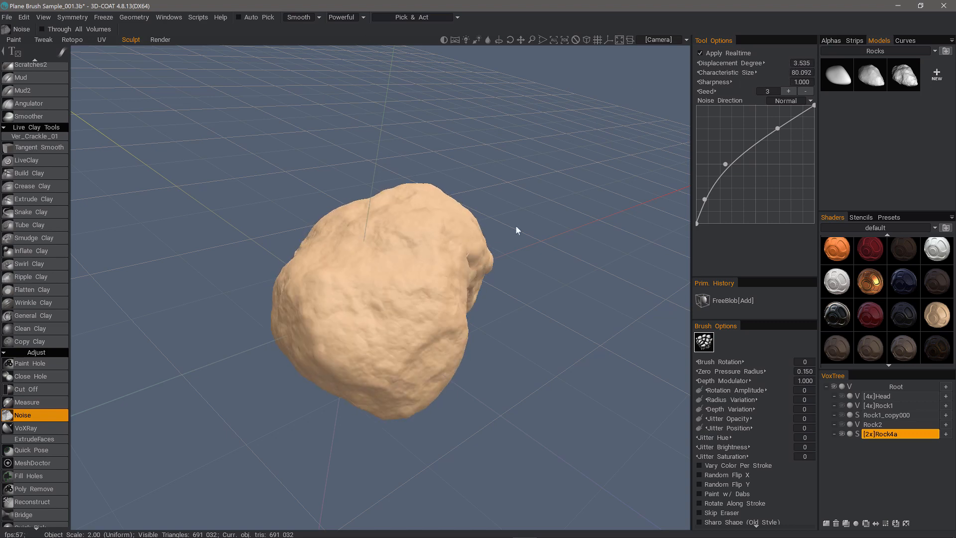
Apply the noise, turn off the live preview, then undo the noise pass.
drag(516, 225, 435, 429)
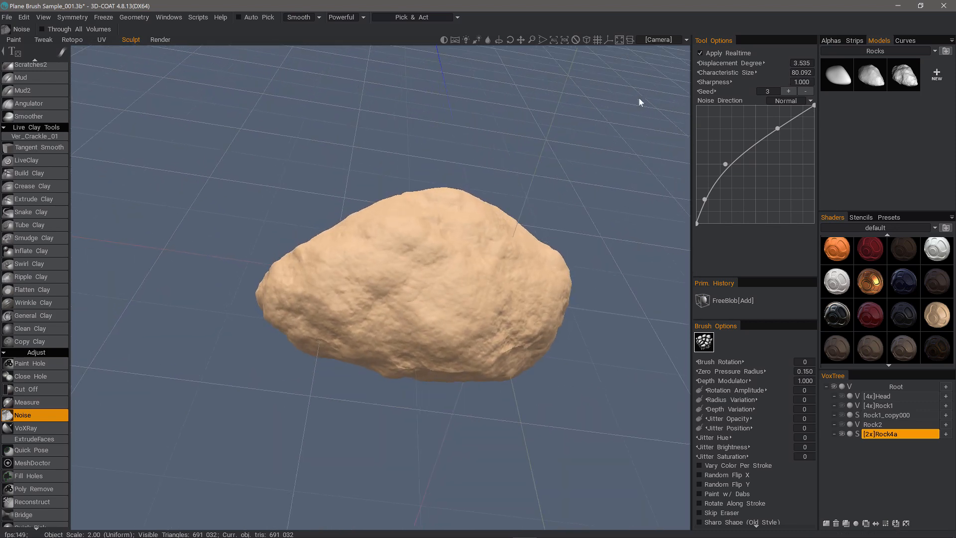
key(Return)
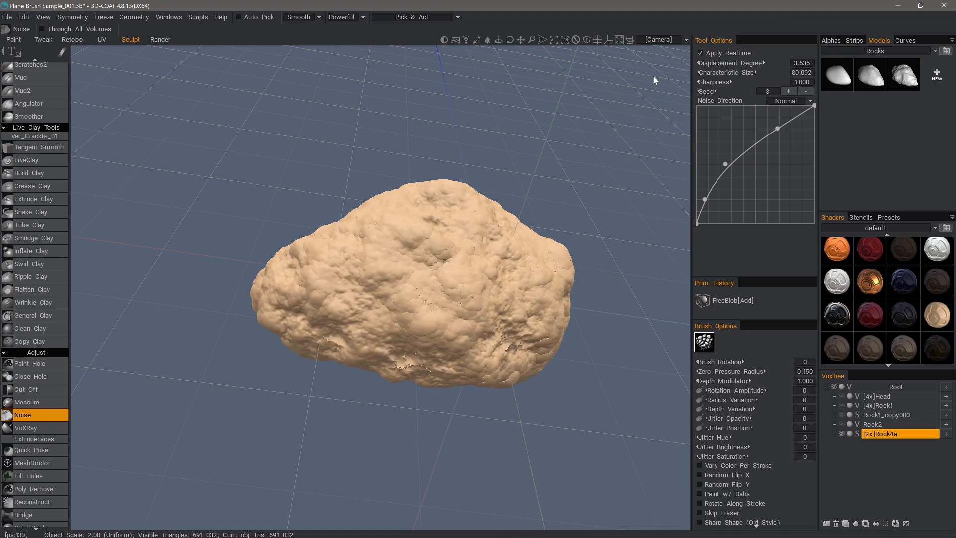
click(700, 53)
drag(587, 218, 605, 253)
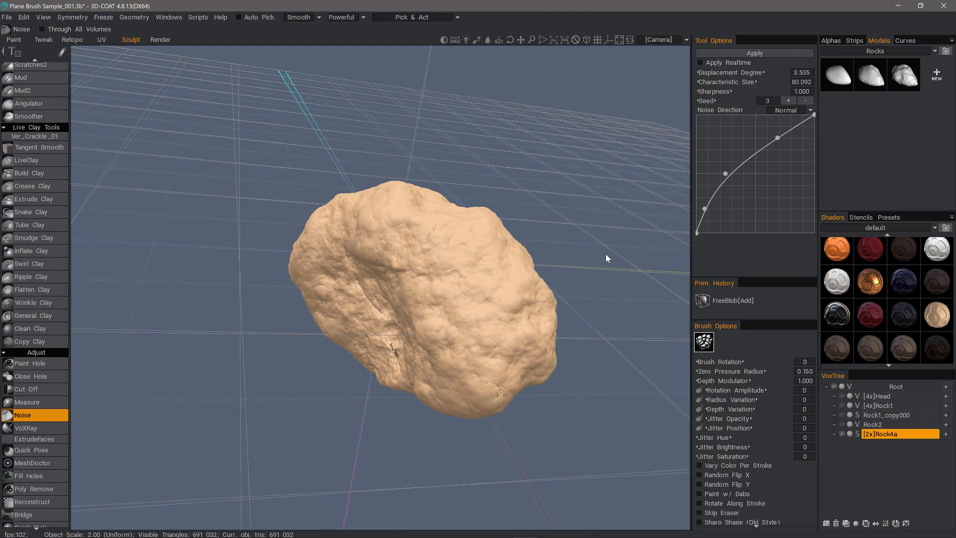
key(ctrl+z)
With live preview, reshape the noise curve with an added point and lower Sharpness to 0.905.
click(700, 63)
drag(657, 159, 537, 378)
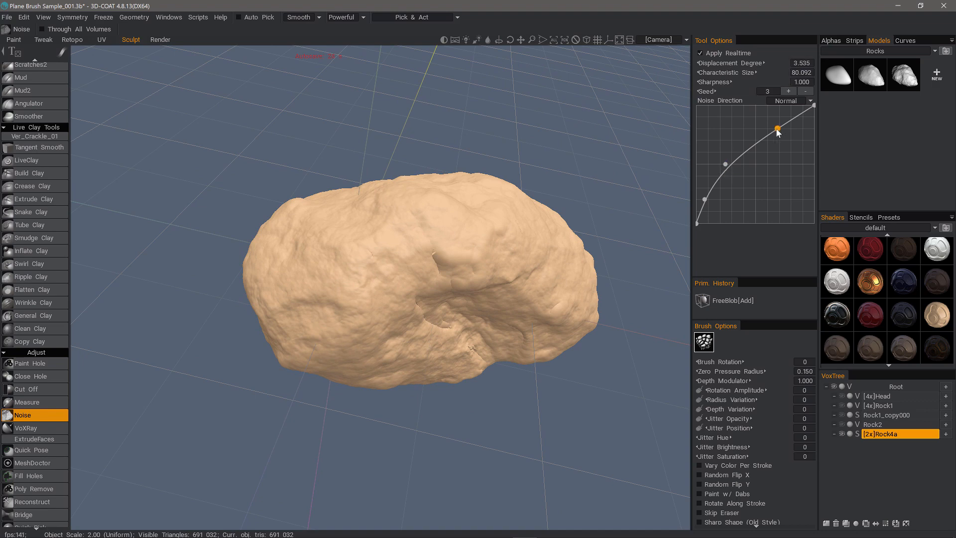
drag(776, 129, 776, 115)
drag(726, 166, 736, 173)
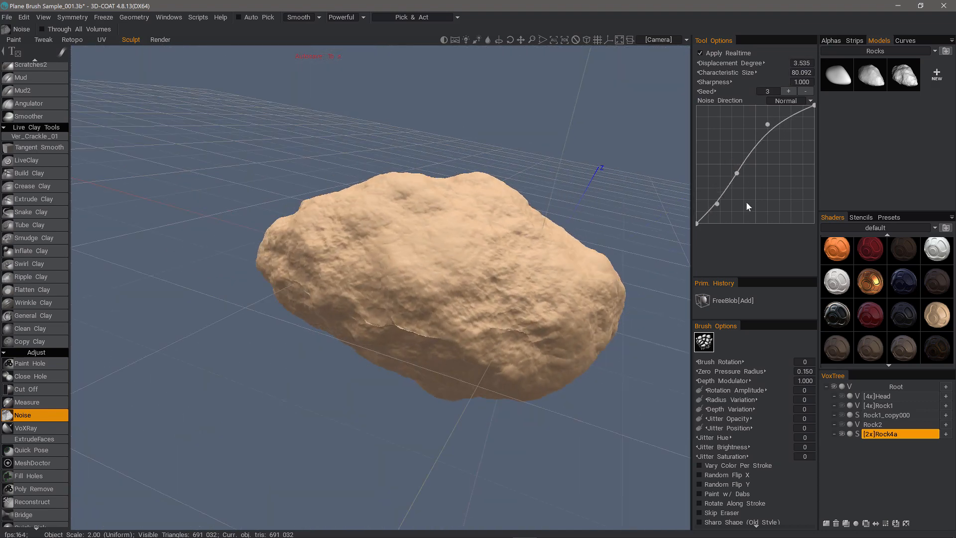
drag(717, 203, 717, 192)
drag(767, 123, 775, 121)
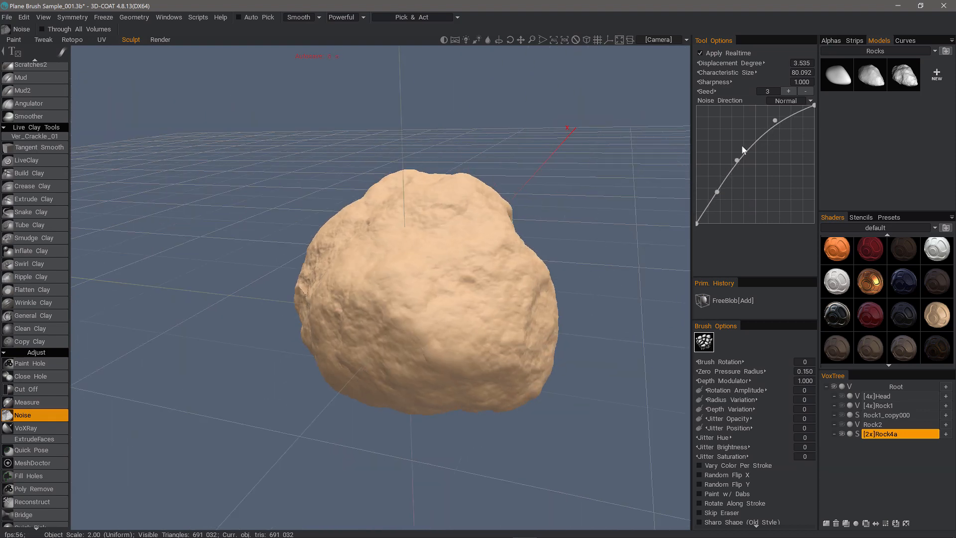
click(737, 161)
drag(749, 167, 749, 168)
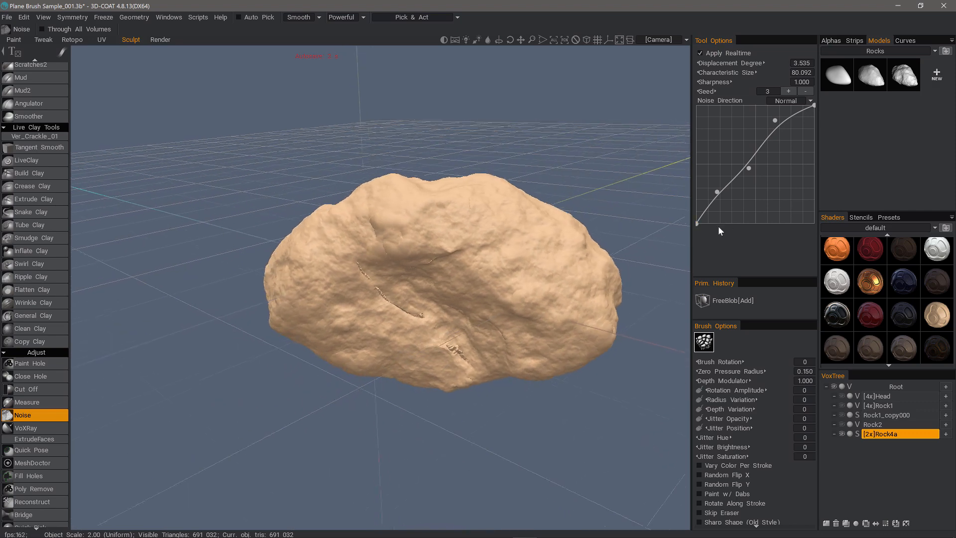
drag(713, 81, 712, 82)
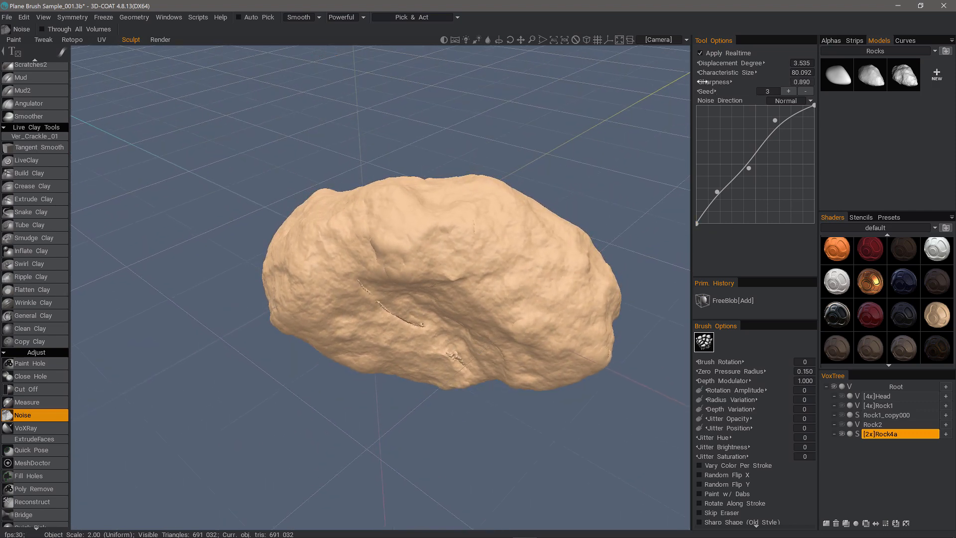
click(701, 53)
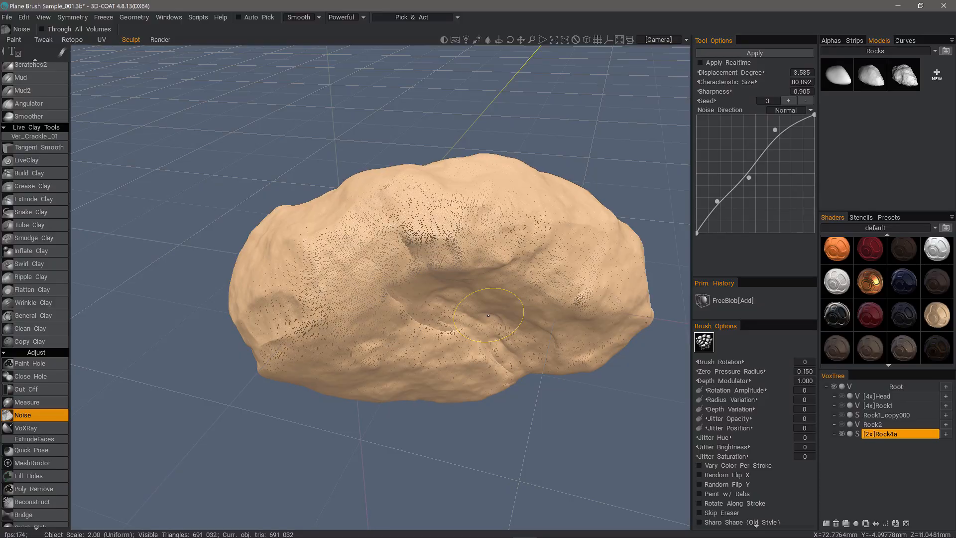
Orbit and zoom around Rock4a to inspect the roughened surface closely.
alt+drag(488, 316, 333, 350)
scroll(354, 260, up, 4)
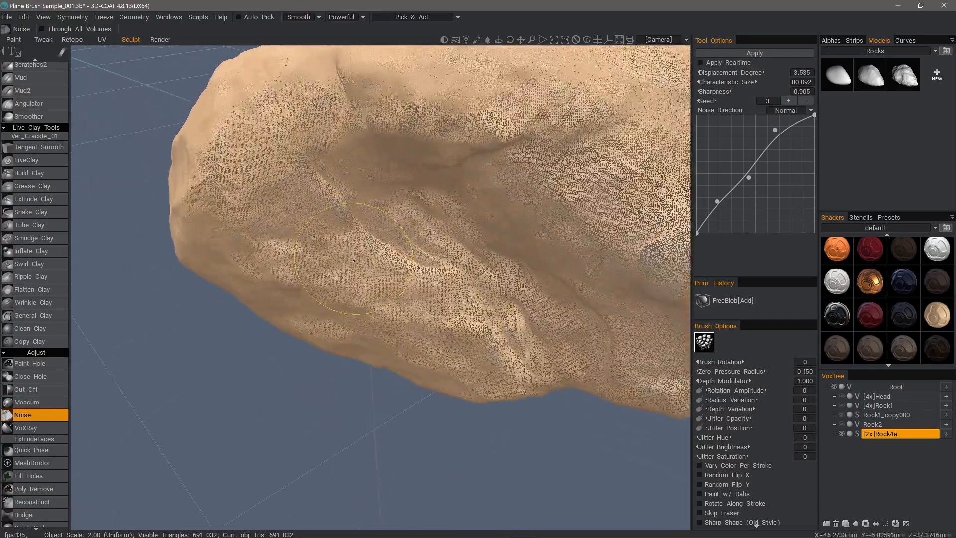
scroll(353, 261, up, 5)
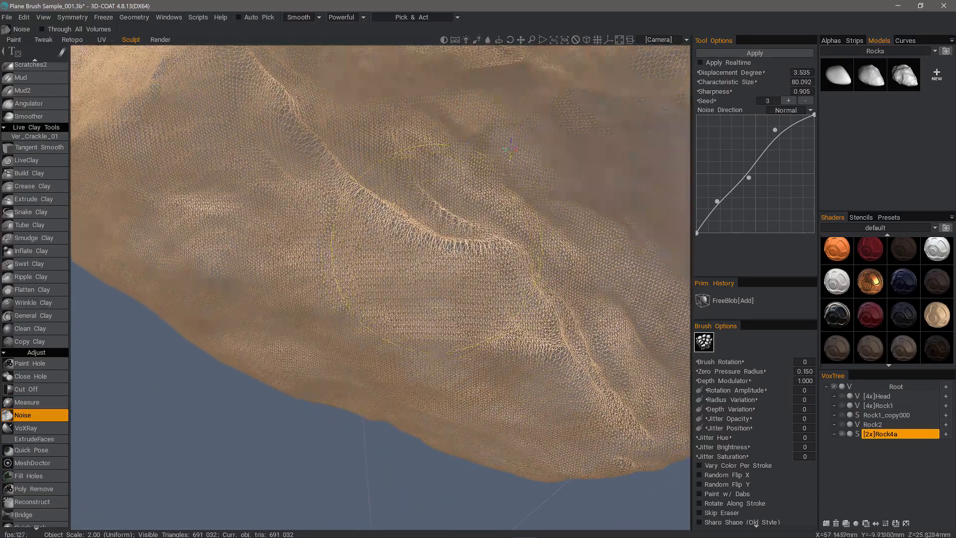
alt+drag(419, 245, 421, 184)
scroll(420, 178, up, 4)
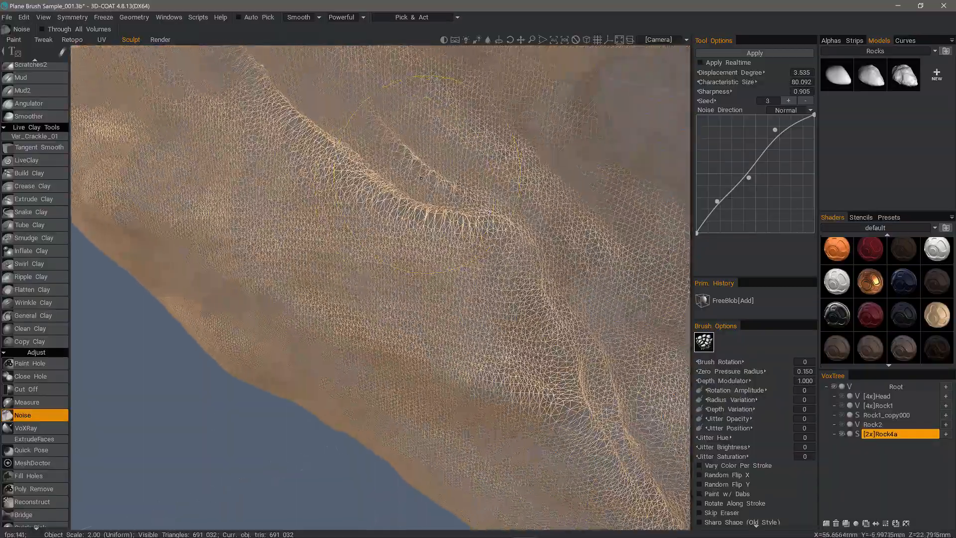
scroll(264, 145, down, 5)
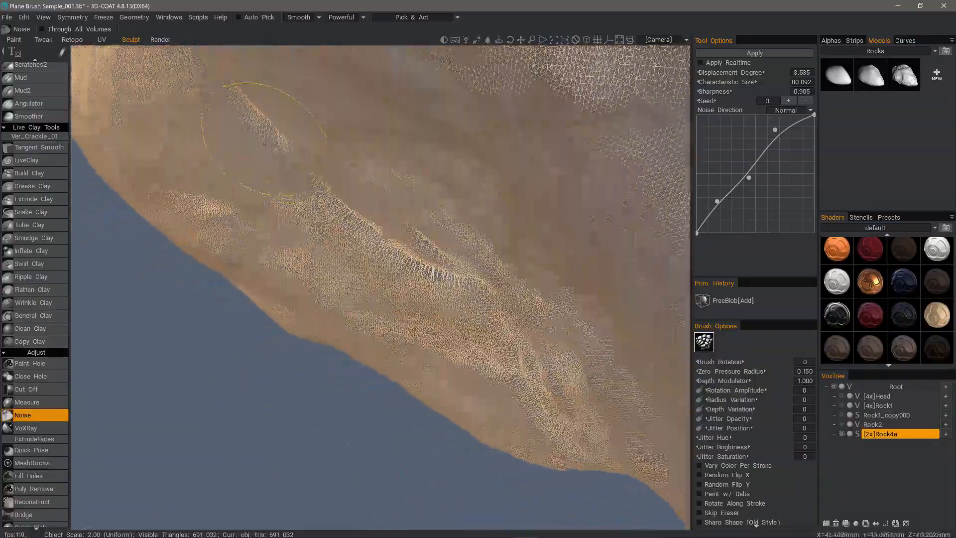
scroll(265, 144, down, 4)
mouse_move(404, 253)
alt+mouse_down()
mouse_move(411, 276)
mouse_move(488, 347)
alt+mouse_up()
mouse_move(536, 376)
alt+mouse_down()
mouse_move(341, 291)
mouse_move(377, 318)
mouse_move(377, 349)
alt+mouse_up()
alt+right_drag(377, 349, 374, 382)
alt+drag(410, 399, 455, 364)
alt+right_drag(455, 364, 364, 224)
scroll(363, 224, down, 5)
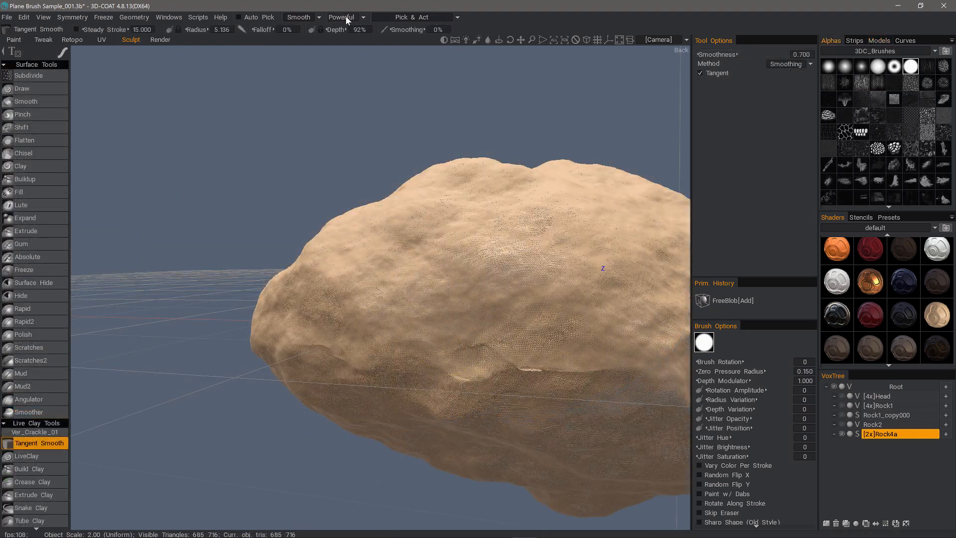
Select the Tangent Smooth brush in Powerful Smoothing mode.
click(347, 17)
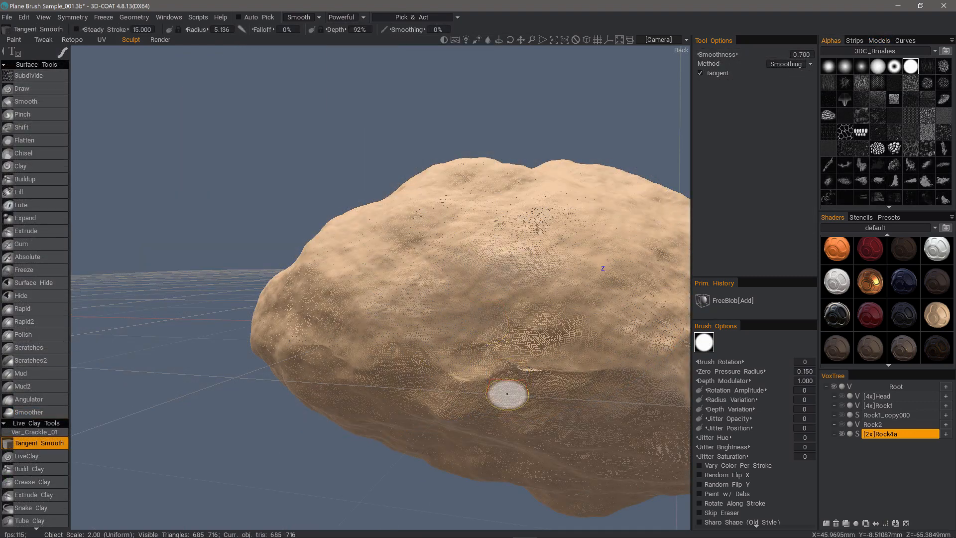
click(337, 19)
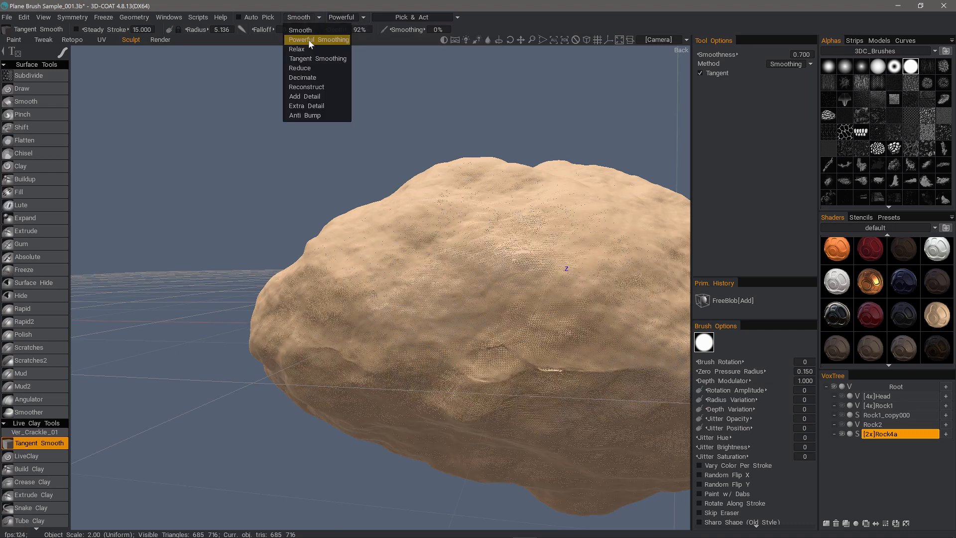
click(343, 18)
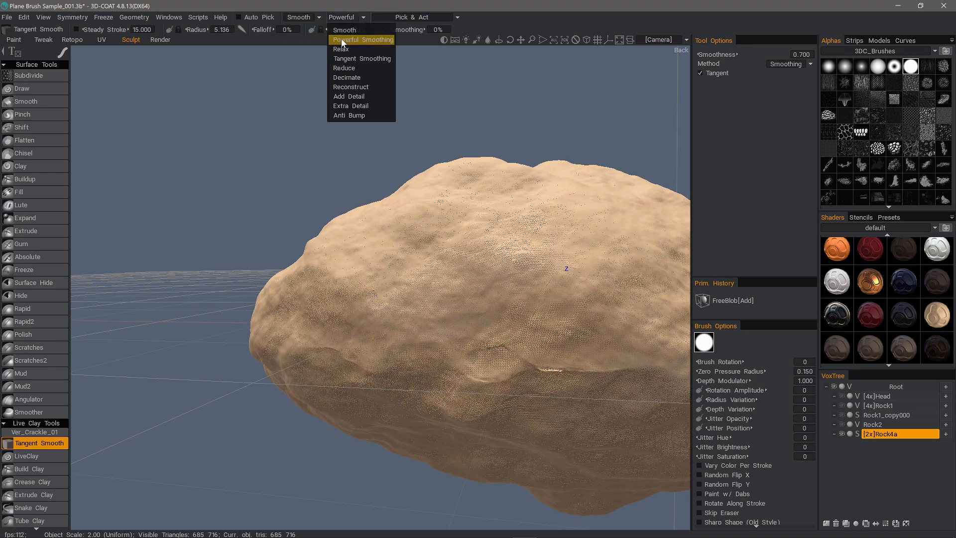
click(341, 40)
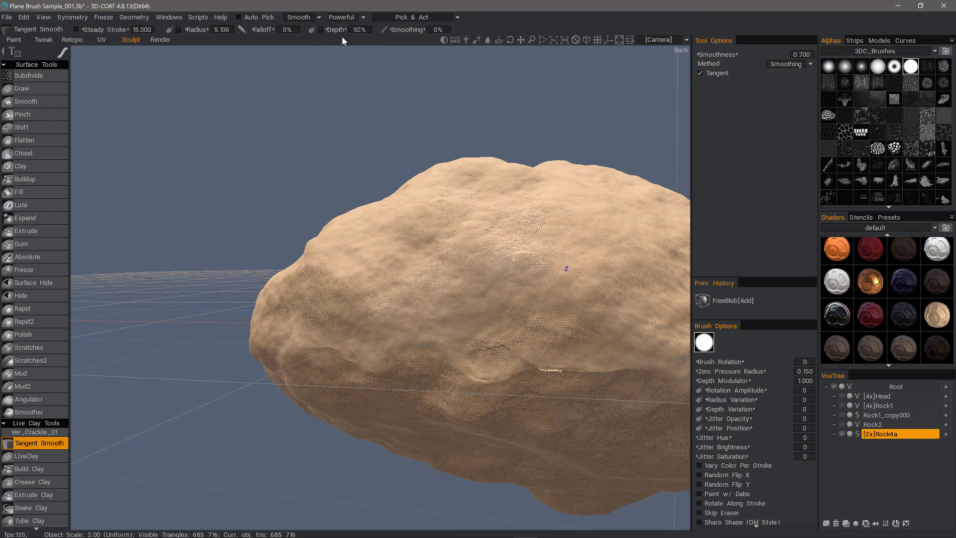
Shrink the brush and smooth the rock's upper ridge, then inspect the smoothed surface.
mouse_move(570, 387)
alt+mouse_down()
mouse_move(465, 267)
mouse_move(384, 277)
alt+mouse_up()
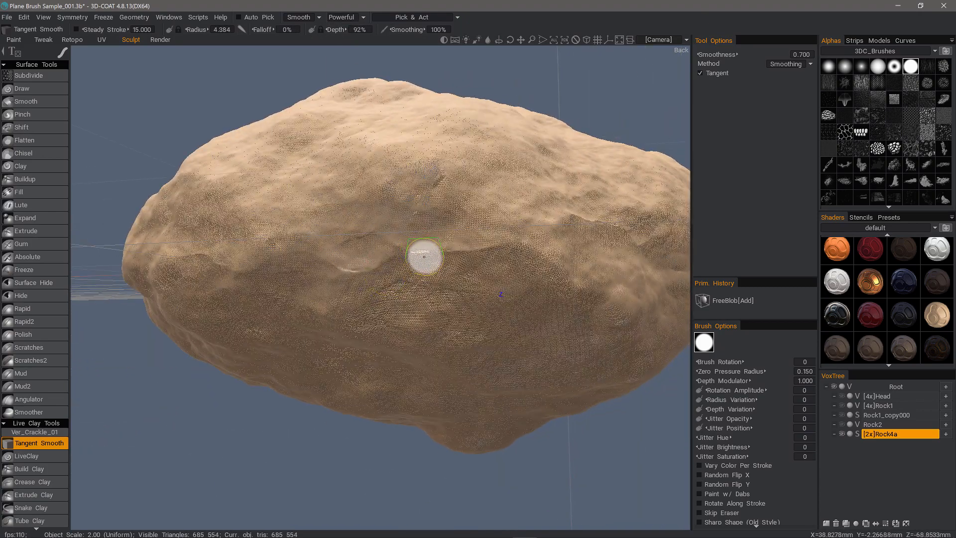
mouse_move(315, 277)
alt+mouse_down()
mouse_move(301, 307)
mouse_move(386, 324)
mouse_move(336, 284)
mouse_move(290, 311)
alt+mouse_up()
alt+right_drag(291, 311, 335, 382)
alt+drag(335, 382, 361, 179)
right_drag(360, 179, 343, 179)
mouse_move(367, 171)
mouse_down()
mouse_move(410, 172)
mouse_move(242, 164)
mouse_move(224, 194)
mouse_up()
mouse_move(302, 113)
alt+mouse_down()
mouse_move(378, 175)
mouse_move(469, 297)
mouse_move(245, 277)
mouse_move(280, 252)
mouse_move(335, 239)
mouse_move(391, 248)
mouse_move(333, 438)
alt+mouse_up()
mouse_move(369, 385)
alt+mouse_down()
mouse_move(452, 230)
mouse_move(205, 312)
mouse_move(320, 247)
mouse_move(303, 183)
mouse_move(215, 165)
alt+mouse_up()
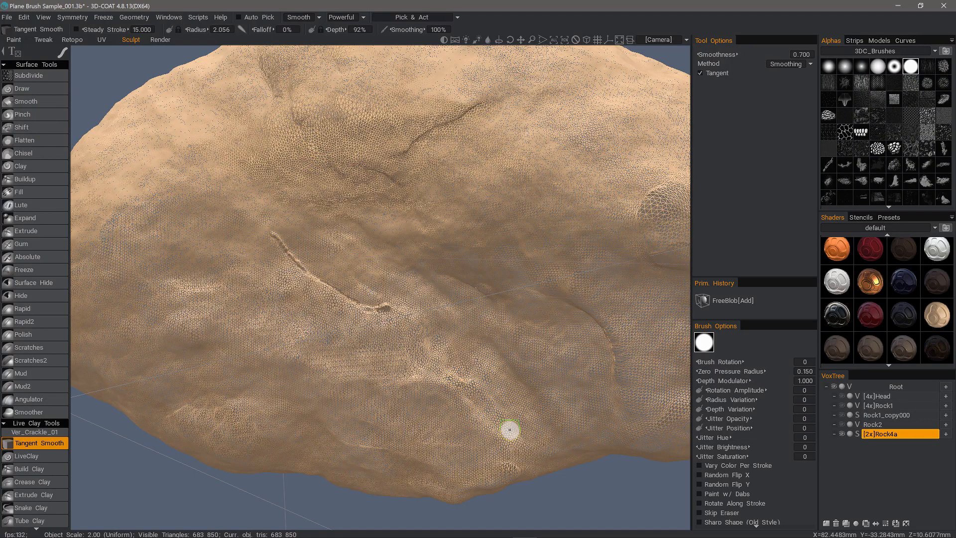
mouse_move(452, 377)
alt+mouse_down()
mouse_move(578, 318)
mouse_move(505, 243)
mouse_move(455, 264)
alt+mouse_up()
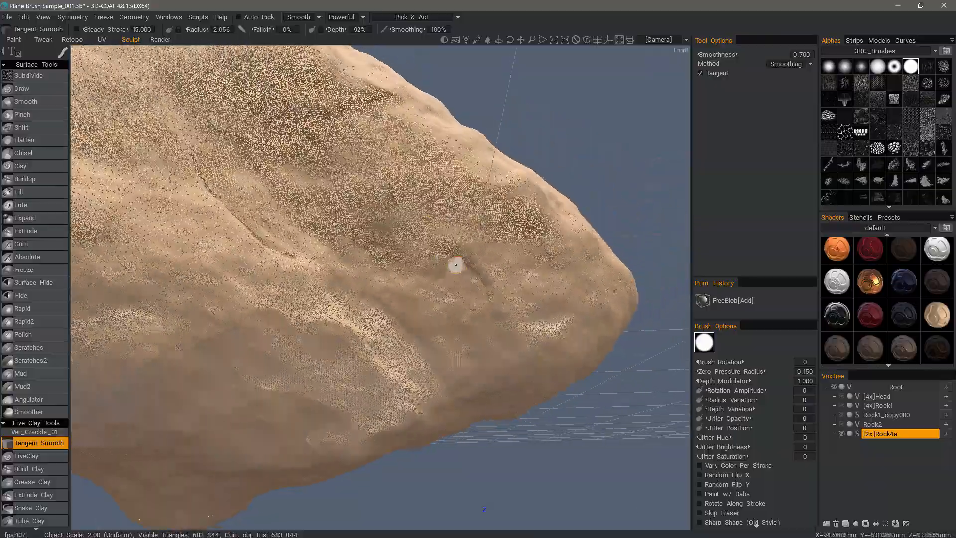
mouse_move(493, 336)
alt+mouse_down()
mouse_move(295, 203)
mouse_move(156, 278)
mouse_move(143, 256)
alt+mouse_up()
mouse_move(333, 371)
alt+mouse_down()
mouse_move(279, 256)
mouse_move(450, 329)
mouse_move(542, 290)
mouse_move(372, 277)
mouse_move(194, 327)
mouse_move(324, 315)
mouse_move(312, 348)
mouse_move(318, 367)
mouse_move(346, 341)
alt+mouse_up()
Hide the wireframe and zoom out to a higher view of the rock.
key(w)
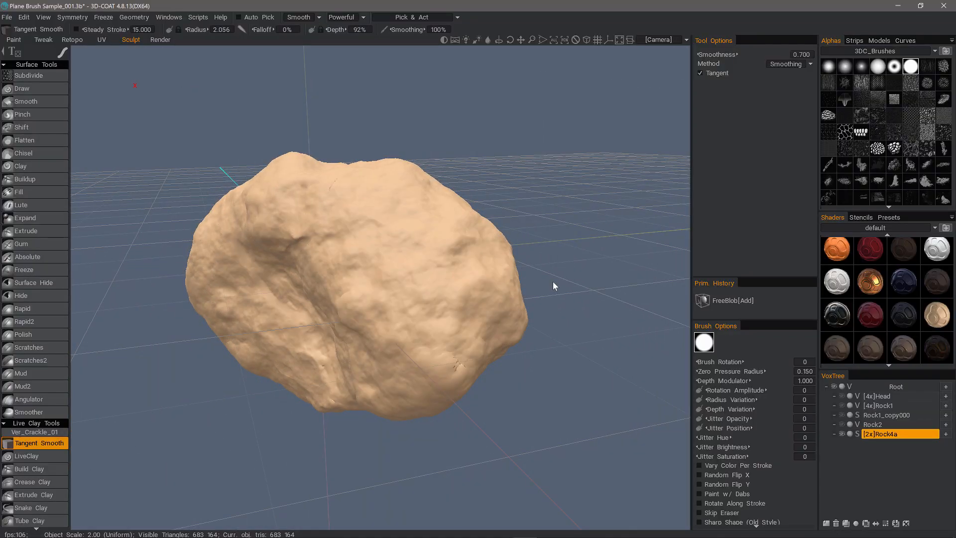
mouse_move(553, 281)
alt+mouse_down()
mouse_move(249, 341)
mouse_move(291, 372)
mouse_move(308, 365)
mouse_move(305, 376)
mouse_move(261, 380)
mouse_move(262, 439)
mouse_move(281, 419)
mouse_move(278, 301)
mouse_move(187, 422)
alt+mouse_up()
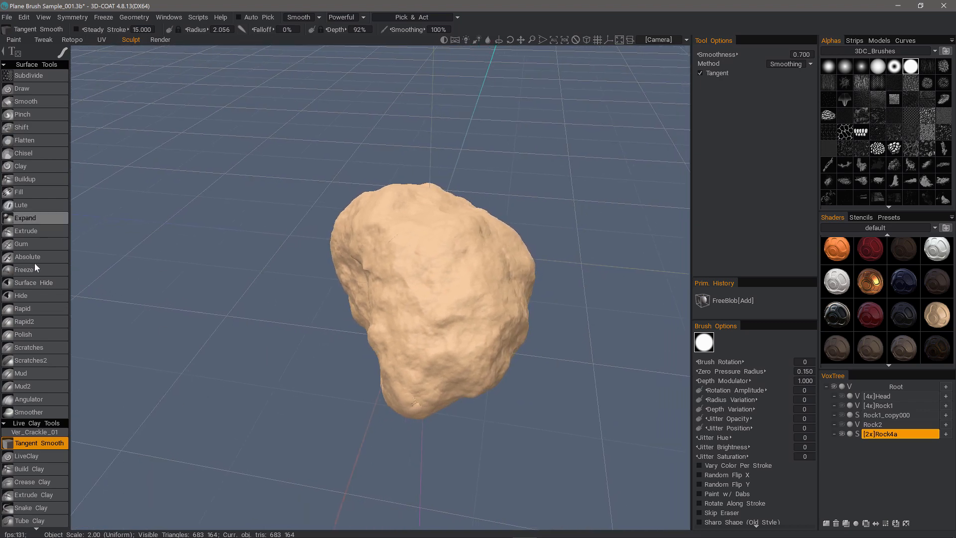
scroll(34, 320, down, 5)
scroll(50, 401, down, 4)
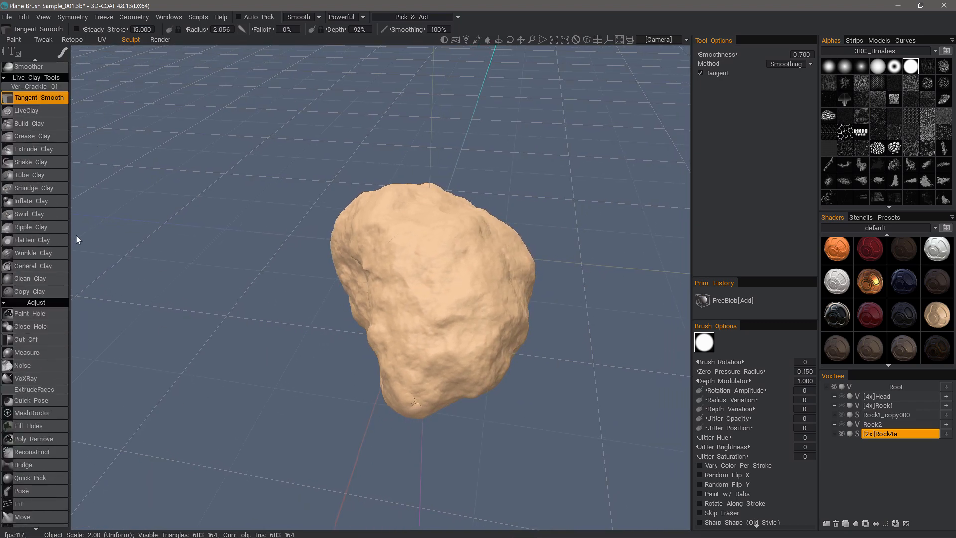
Scale Rock4a non-uniformly along reoriented Transform axes to object scale 2.24.
click(30, 516)
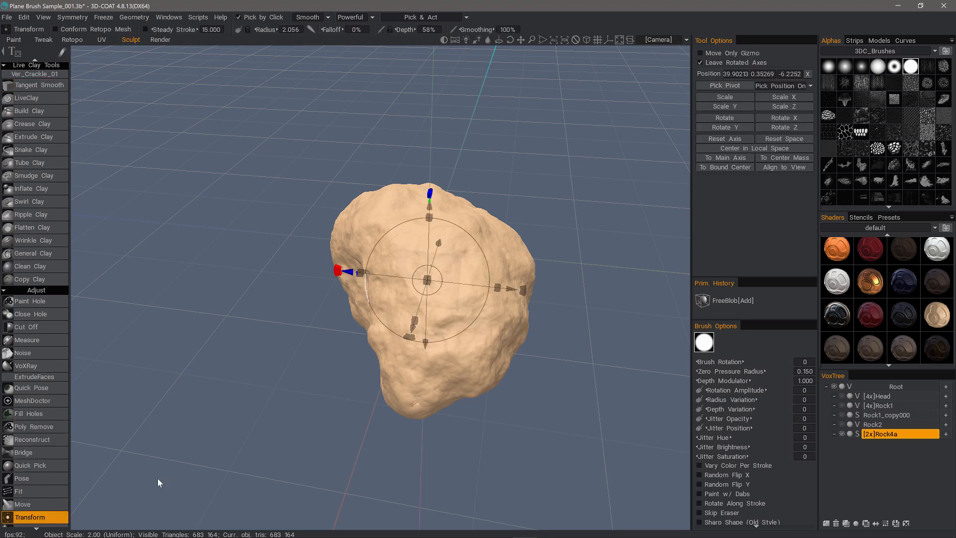
alt+drag(158, 478, 540, 237)
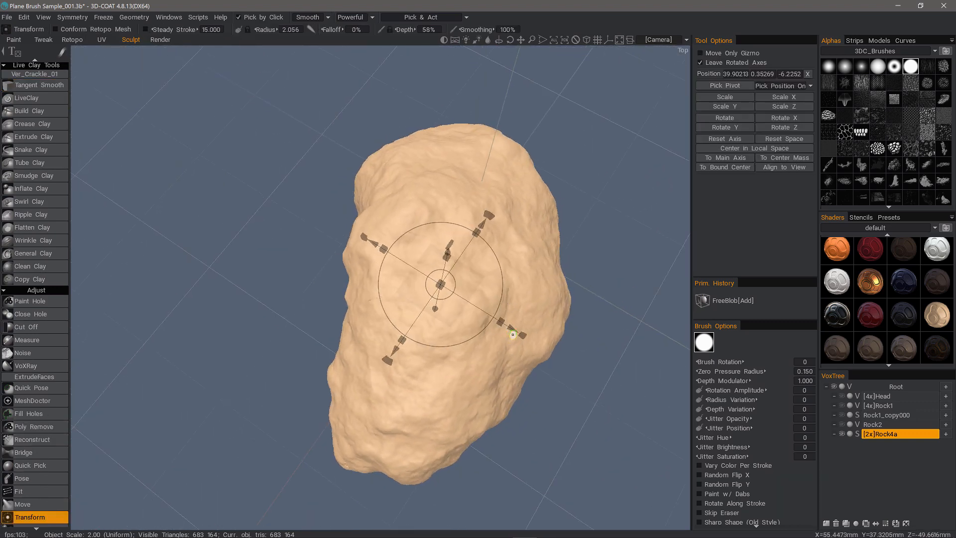
shift+drag(490, 214, 478, 210)
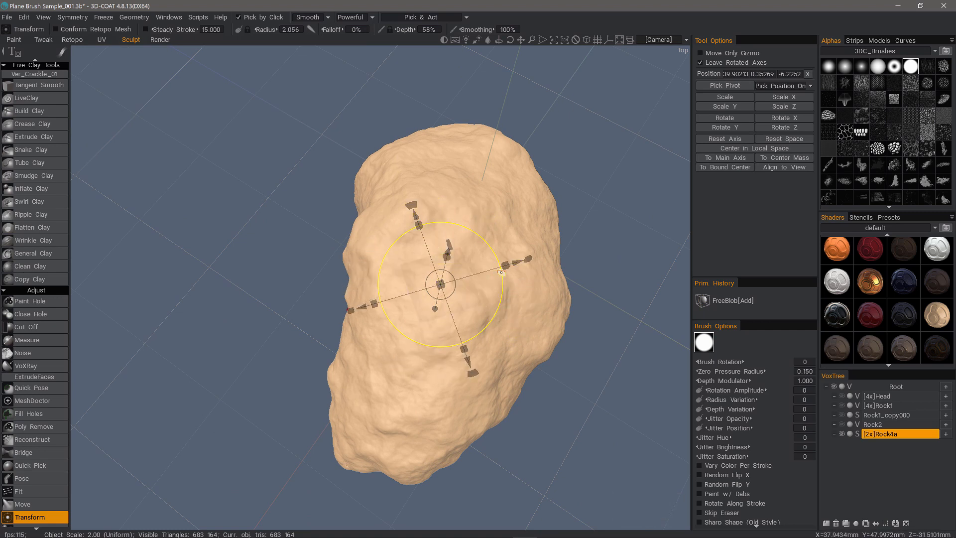
drag(505, 264, 520, 263)
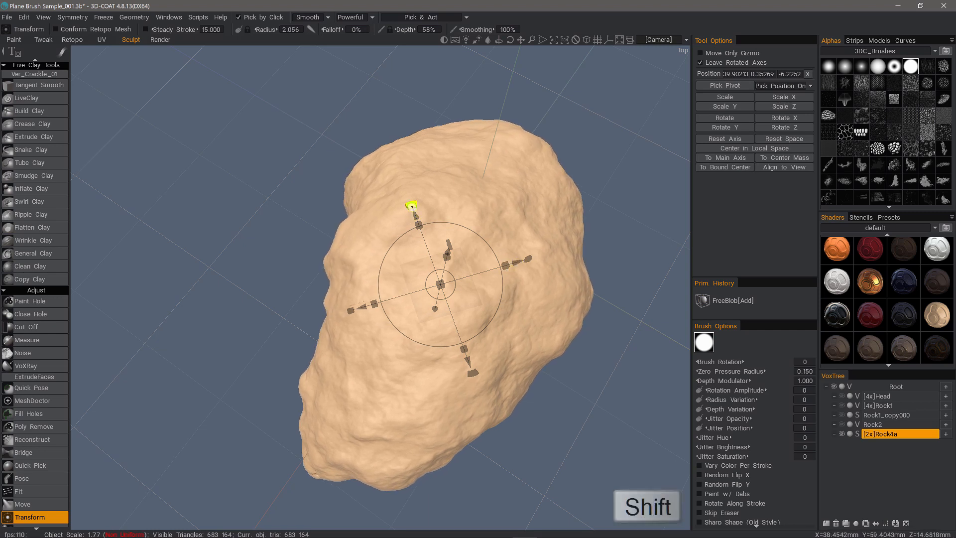
shift+drag(421, 202, 451, 242)
middle_drag(451, 242, 329, 267)
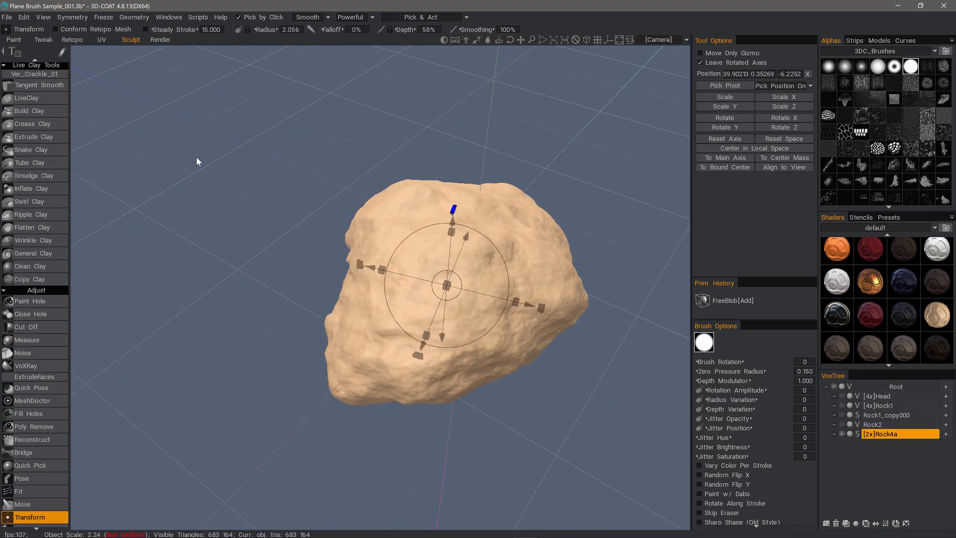
With an enlarged Move brush, push the rock's left side, then undo the oversized bulge.
click(23, 504)
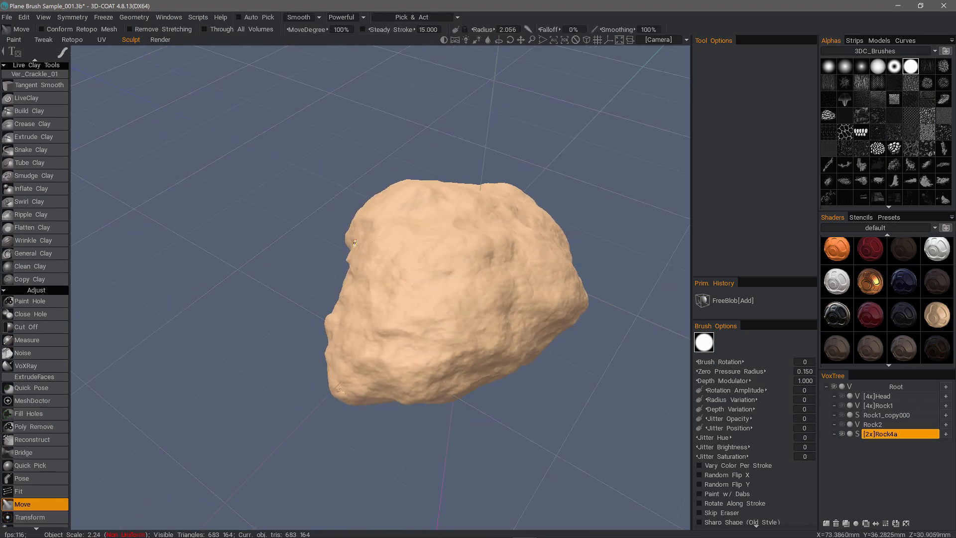
right_drag(391, 301, 438, 300)
mouse_move(398, 298)
alt+mouse_down()
mouse_move(377, 323)
mouse_move(409, 297)
alt+mouse_up()
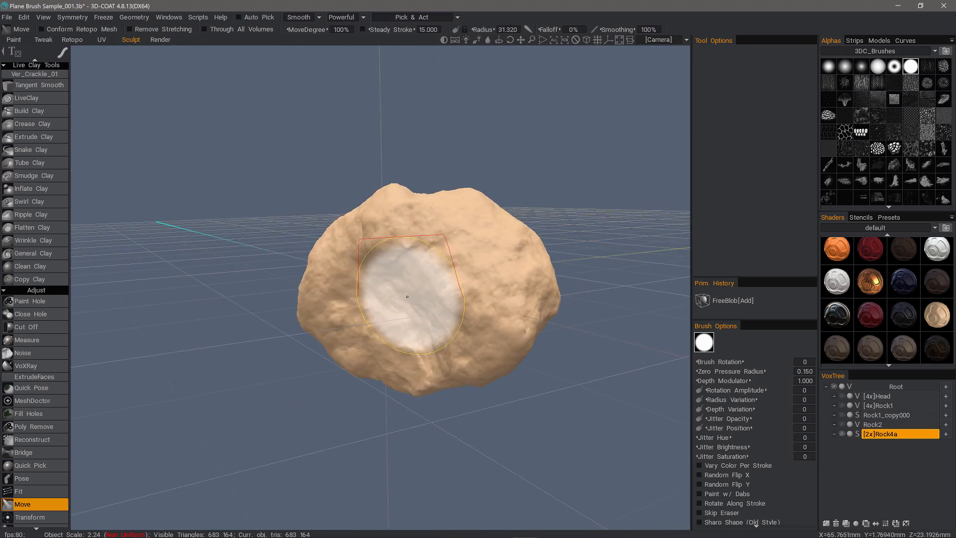
right_drag(409, 297, 433, 297)
scroll(417, 251, down, 1)
mouse_move(416, 251)
alt+mouse_down()
mouse_move(377, 314)
mouse_move(368, 295)
alt+mouse_up()
scroll(369, 296, down, 1)
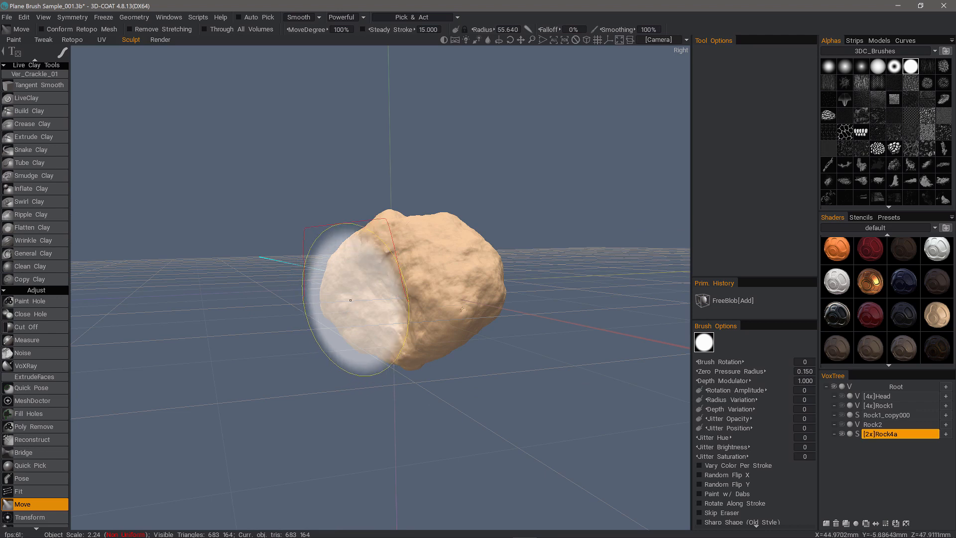
drag(334, 305, 272, 301)
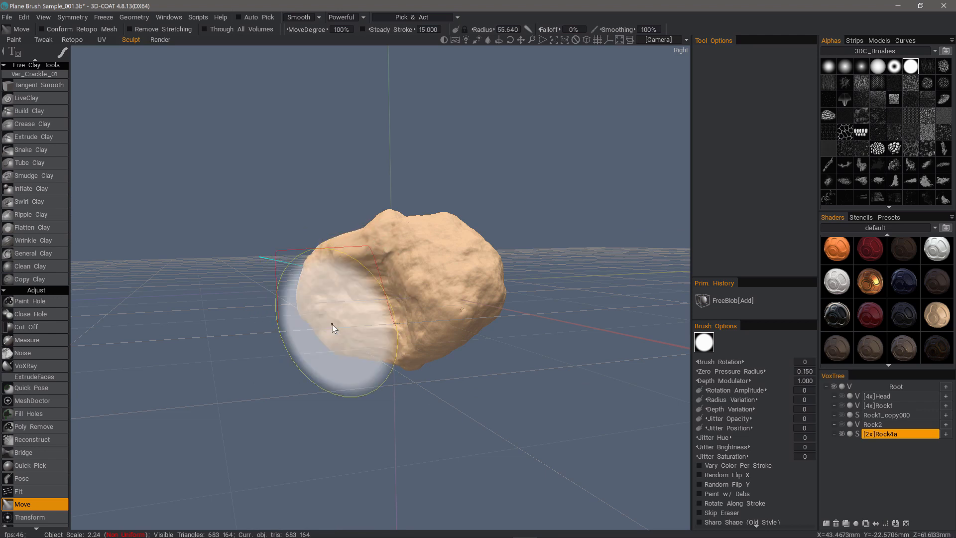
key(ctrl+z)
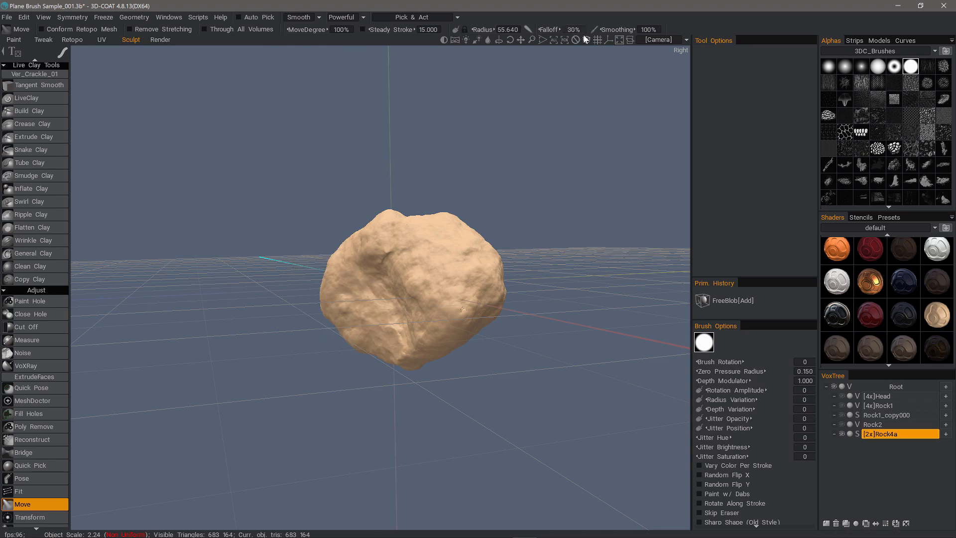
Set Falloff to 48% and radius about 40, then nudge the rock's lower left into shape.
drag(583, 36, 599, 37)
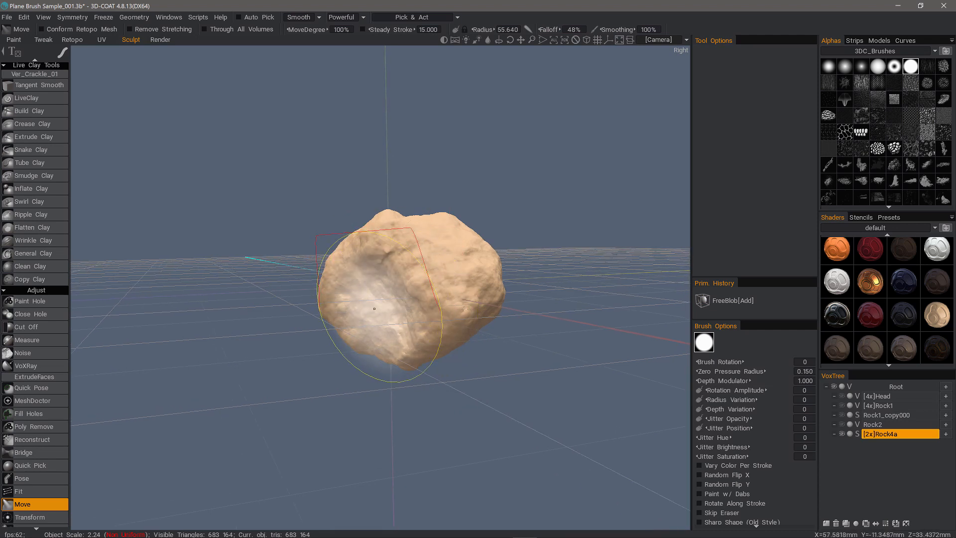
right_drag(381, 301, 369, 300)
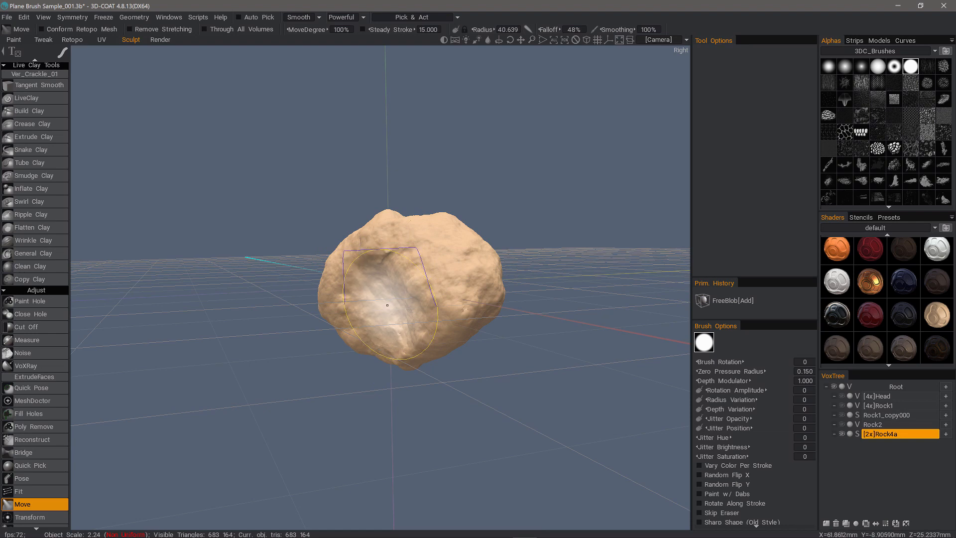
key(ctrl)
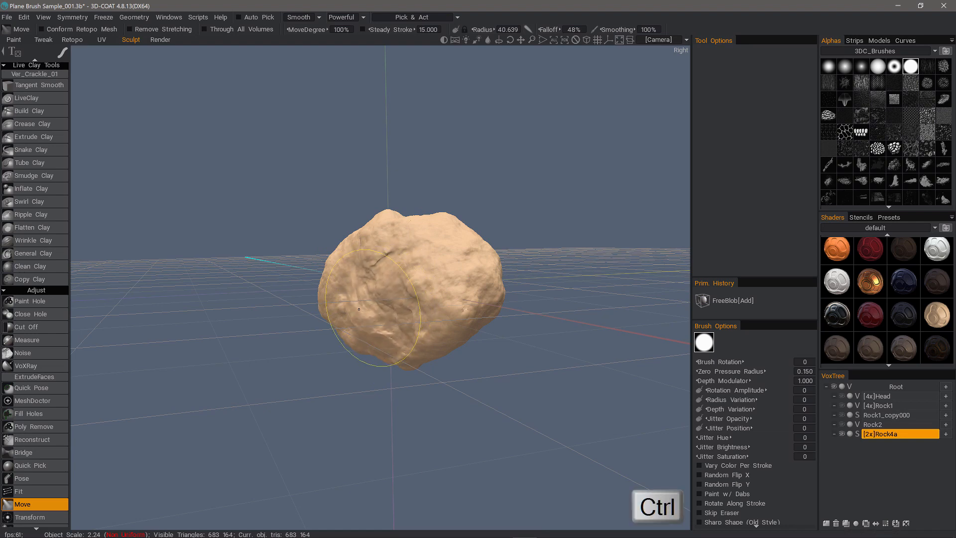
mouse_move(384, 280)
alt+mouse_down()
mouse_move(356, 285)
mouse_move(409, 362)
mouse_move(380, 346)
mouse_move(355, 264)
mouse_move(369, 327)
mouse_move(352, 339)
alt+mouse_up()
mouse_move(485, 335)
alt+mouse_down()
mouse_move(383, 344)
mouse_move(271, 285)
mouse_move(303, 257)
mouse_move(302, 288)
alt+mouse_up()
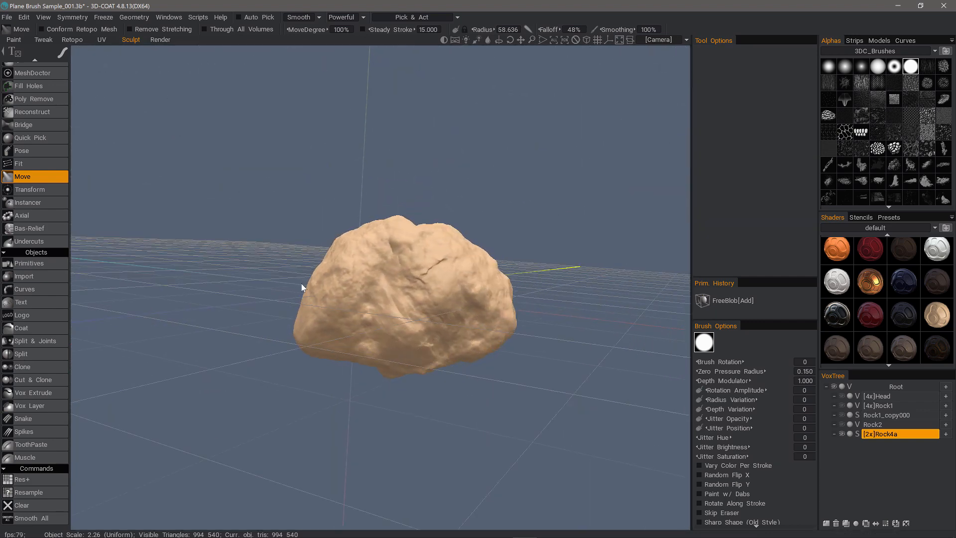
alt+drag(481, 411, 597, 249)
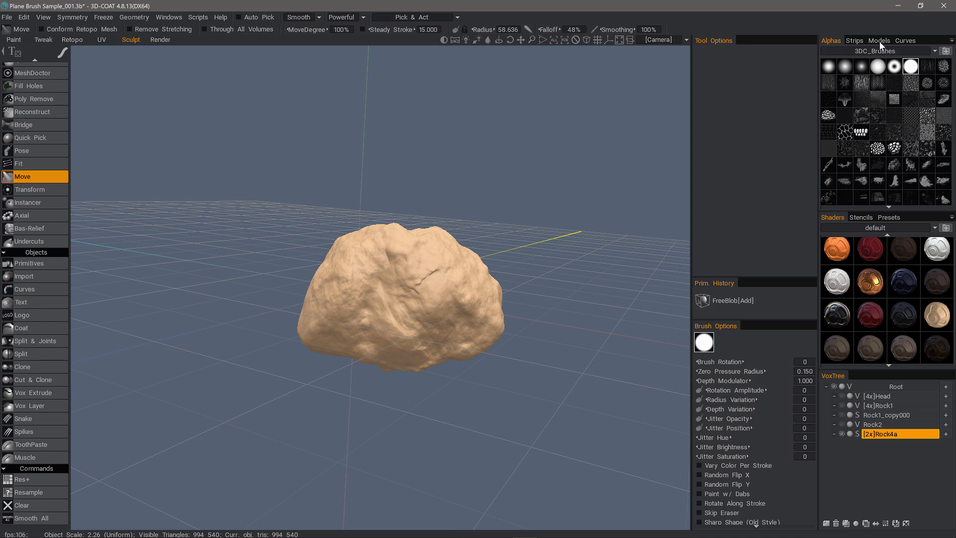
Rename the Rock4a layer to Rock5.
click(879, 41)
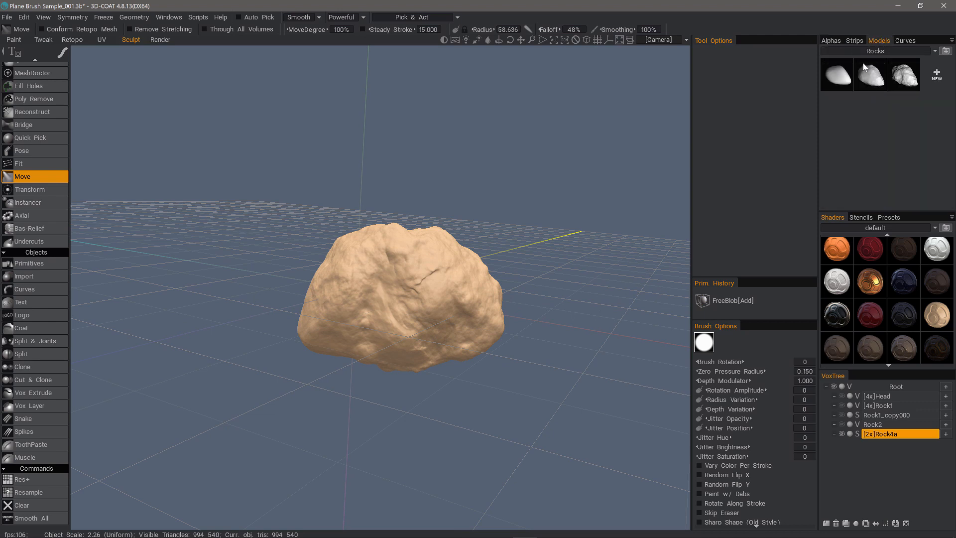
double_click(902, 437)
text(Rock5)
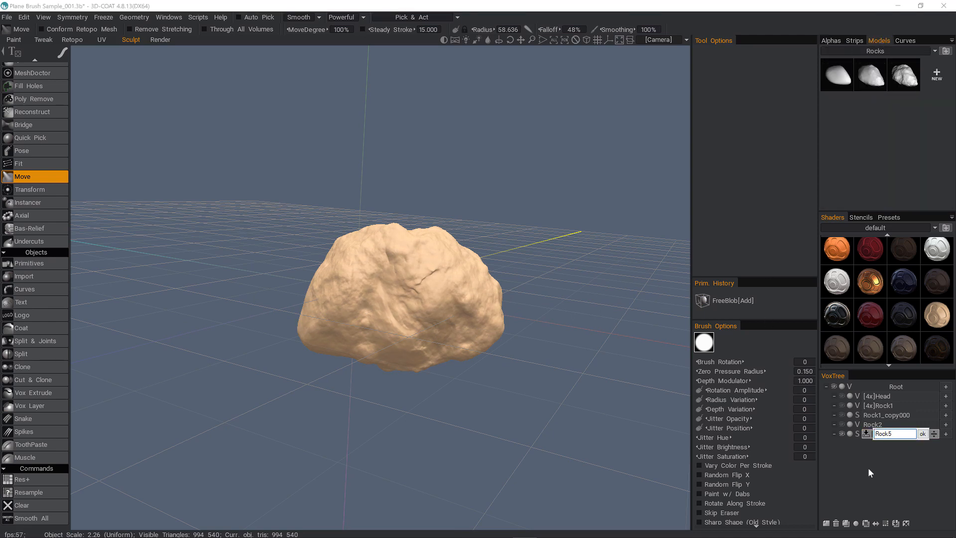
key(Return)
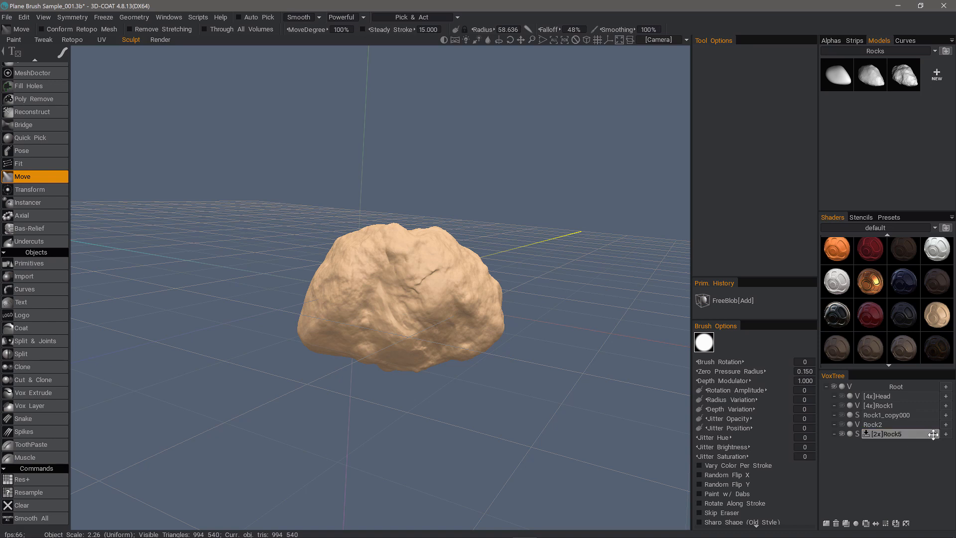
Save Rock5 as the fourth model in the Rocks set, accepting the polygon reduction.
drag(811, 215, 810, 215)
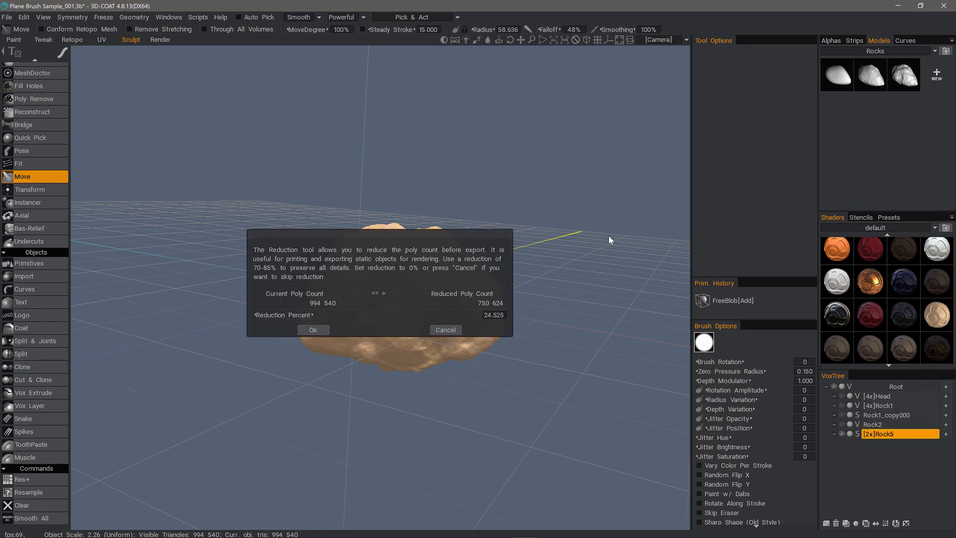
click(313, 330)
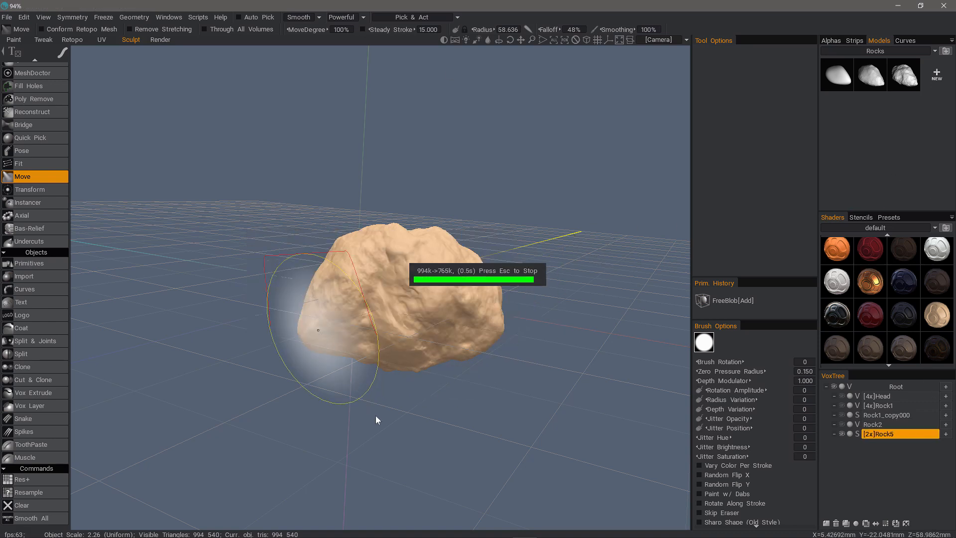
drag(292, 277, 855, 438)
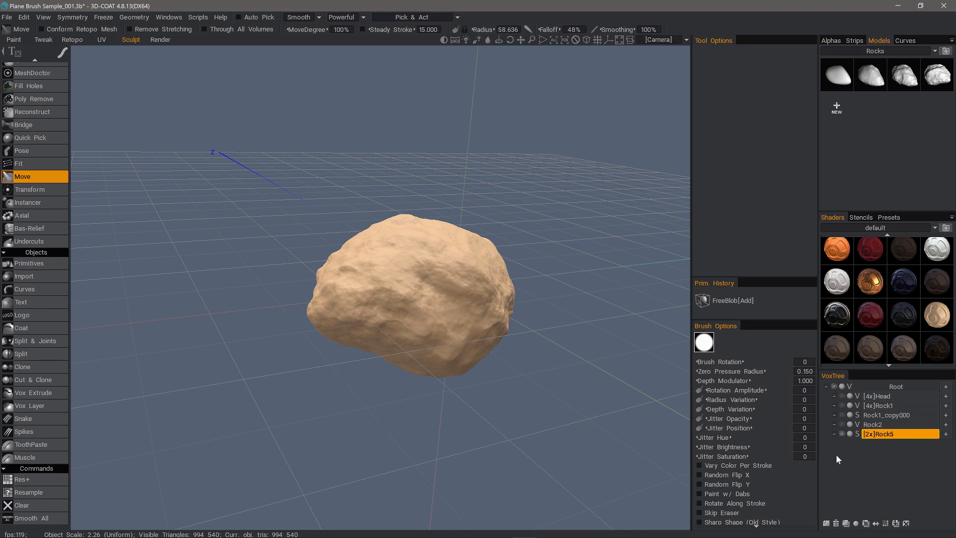
Add a new Volume101 layer, hide Rock5, and import the fourth Rocks thumbnail.
click(826, 523)
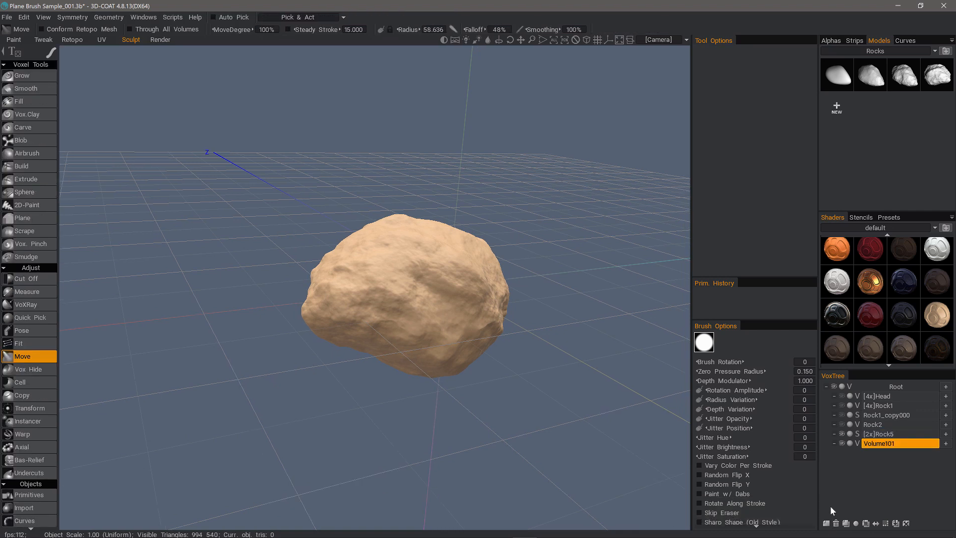
click(841, 434)
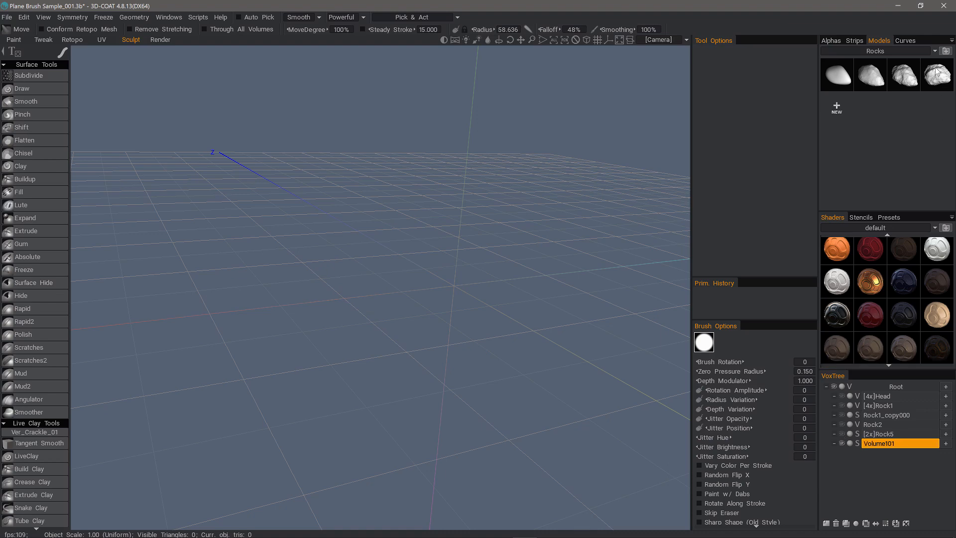
click(938, 84)
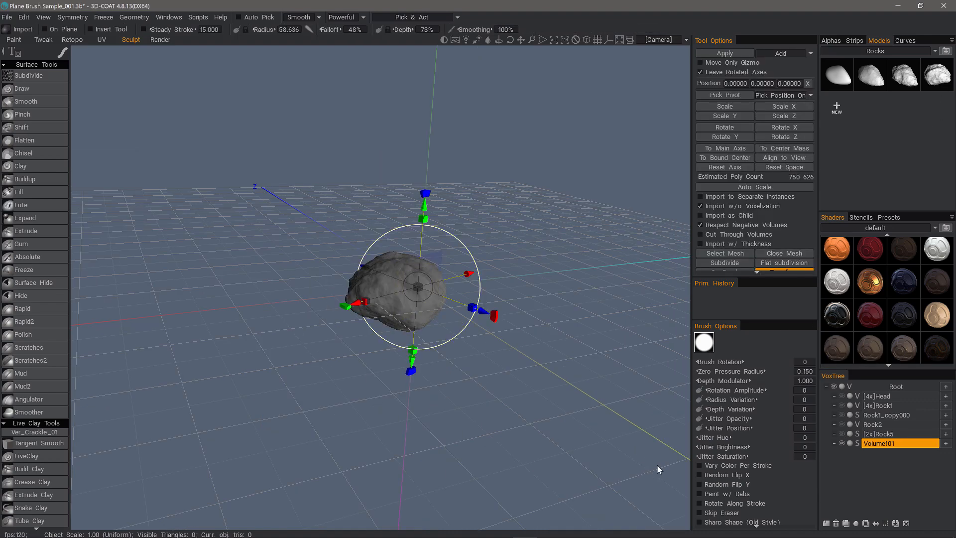
drag(657, 469, 694, 373)
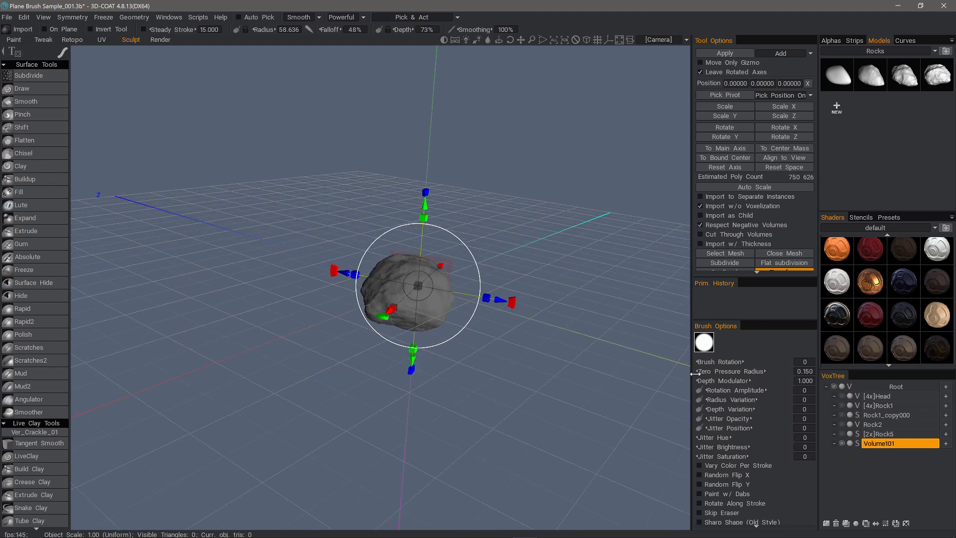
Apply the imported rock into Volume101 and confirm the import-scale prompt.
click(736, 52)
click(445, 311)
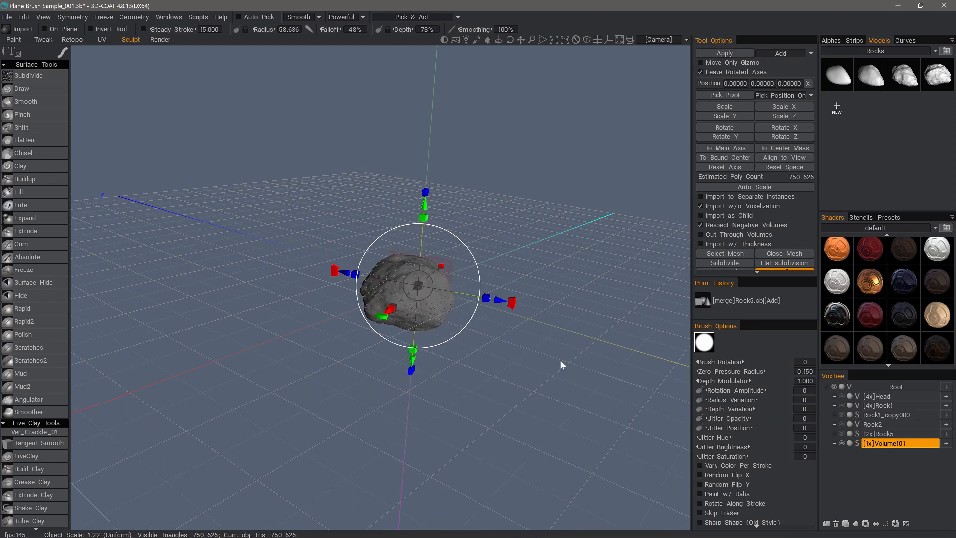
mouse_move(561, 363)
mouse_down()
mouse_move(498, 267)
mouse_move(428, 259)
mouse_up()
click(21, 88)
drag(271, 207, 202, 427)
scroll(49, 448, down, 10)
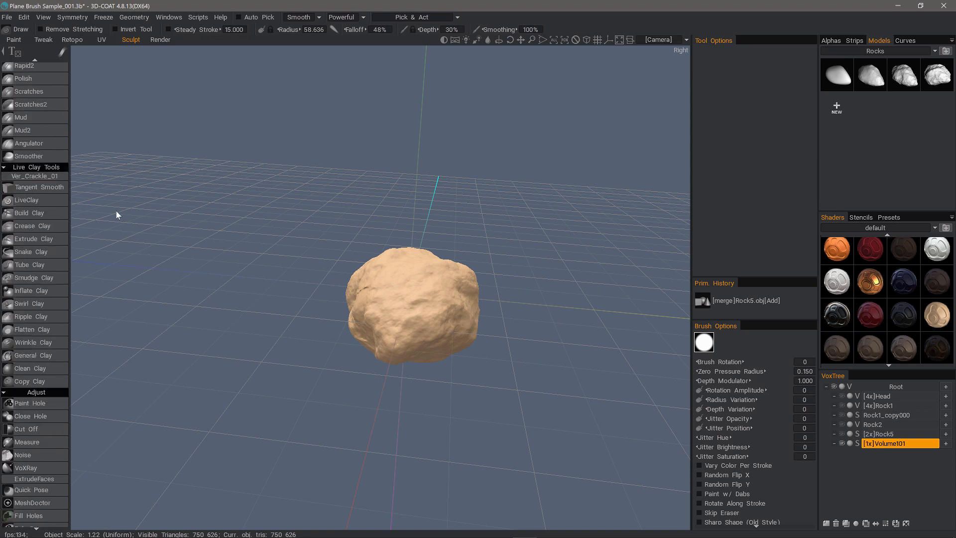
Move the Volume101 rock along Z so it sits apart from Rock5.
click(53, 431)
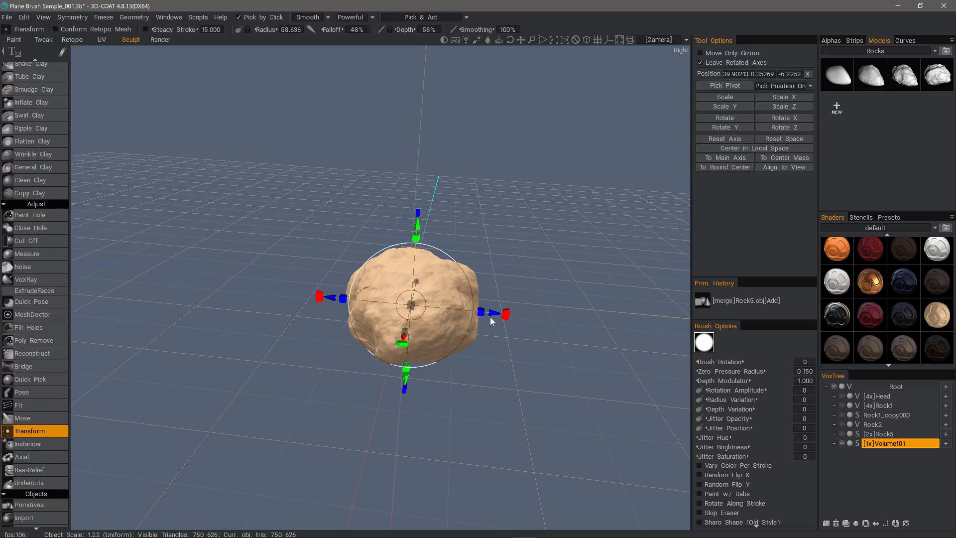
drag(491, 321, 657, 330)
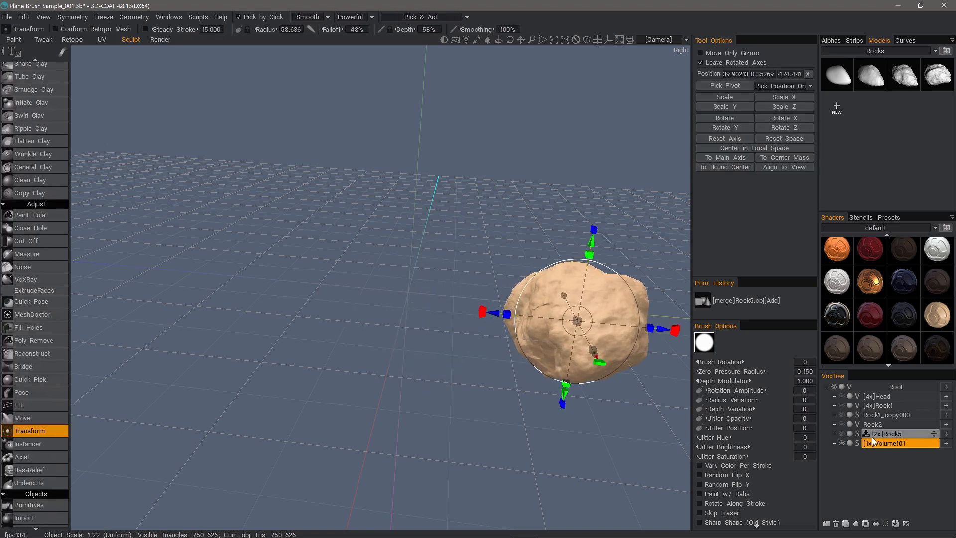
drag(582, 417, 495, 410)
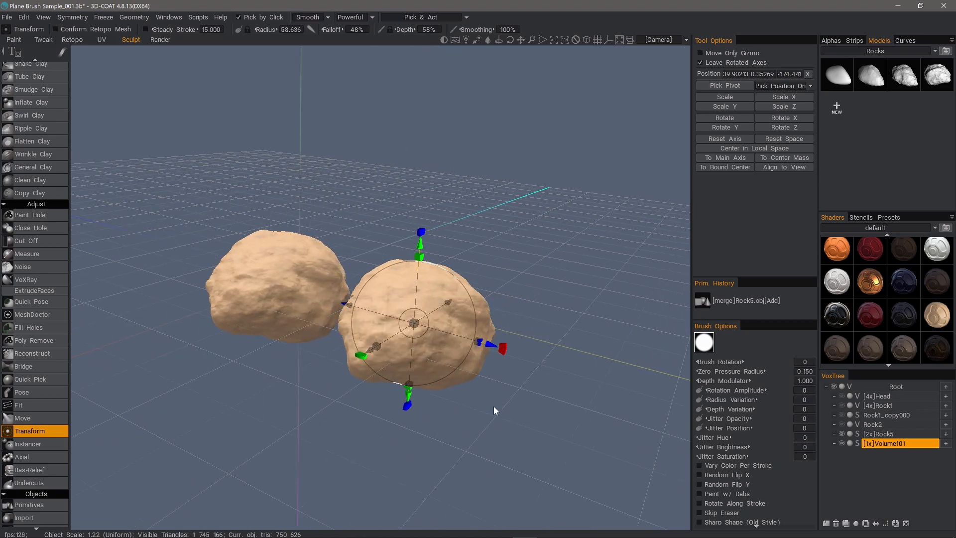
right_drag(495, 410, 480, 422)
drag(480, 423, 538, 421)
drag(283, 331, 268, 331)
drag(271, 356, 389, 304)
Rotate the rock and squash it non-uniformly to about 0.68 scale.
alt+drag(458, 324, 403, 366)
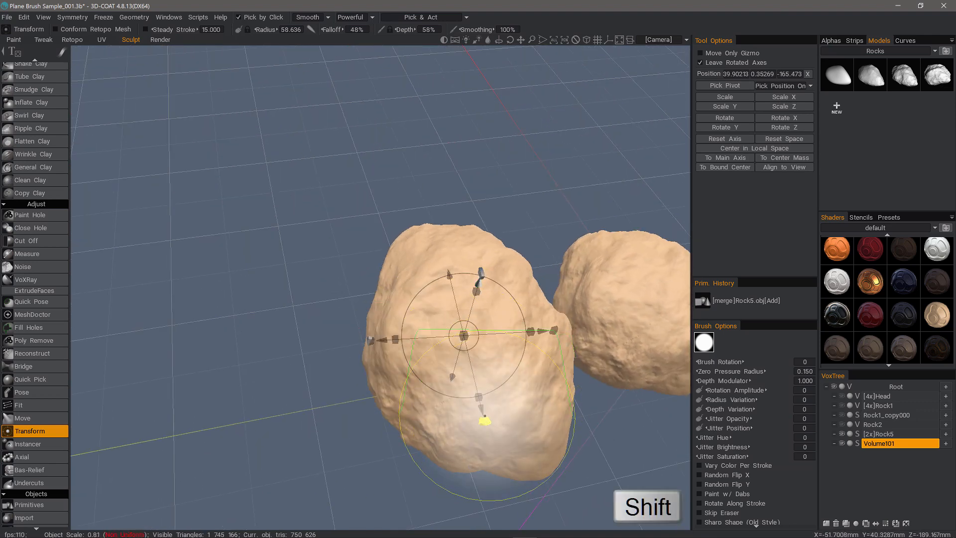
drag(485, 416, 422, 405)
drag(397, 308, 386, 304)
alt+drag(463, 304, 399, 346)
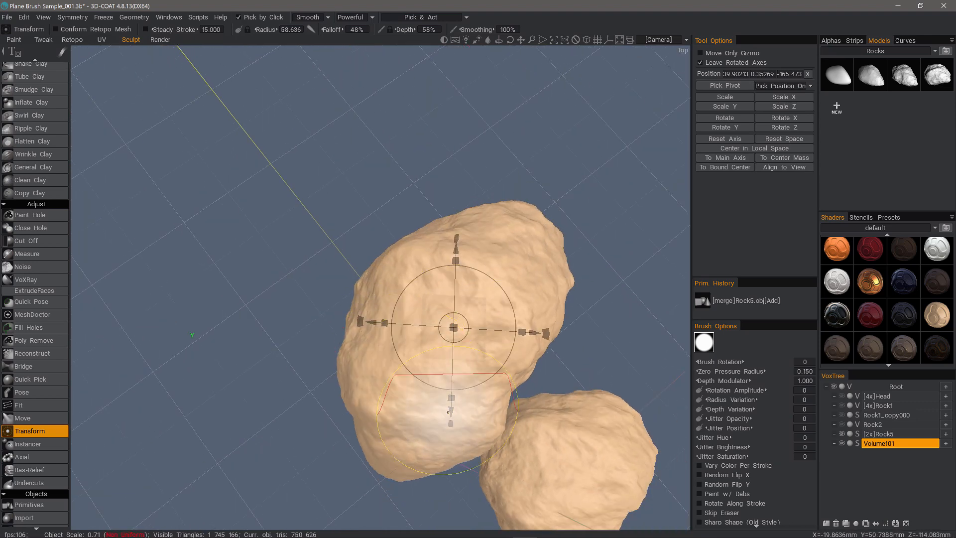
drag(390, 299, 396, 301)
alt+drag(411, 319, 441, 318)
alt+drag(380, 345, 479, 337)
alt+drag(184, 171, 60, 222)
scroll(41, 91, up, 10)
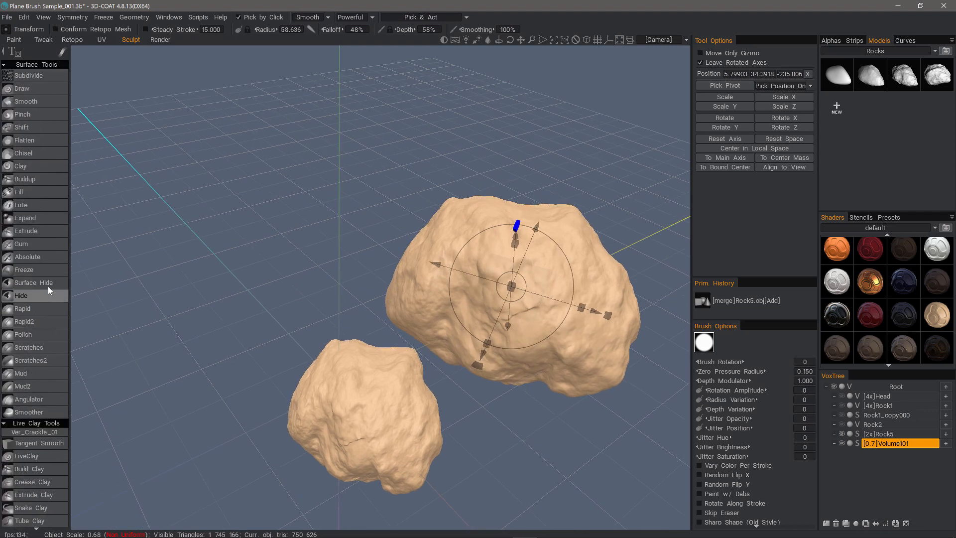
Select the Rapid2 sculpt brush with the Trim preset, framing the large rock.
click(53, 140)
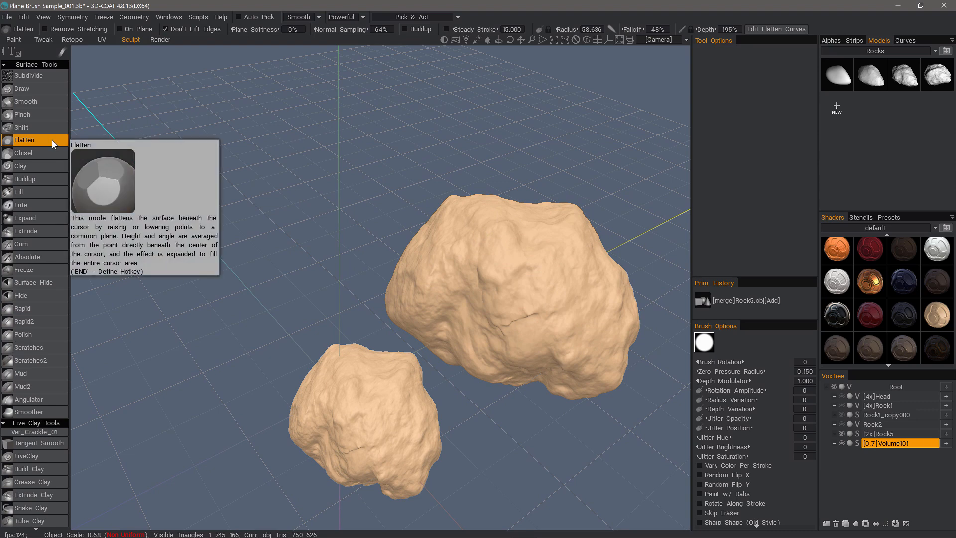
alt+drag(199, 184, 247, 145)
scroll(571, 320, up, 3)
alt+drag(572, 320, 551, 298)
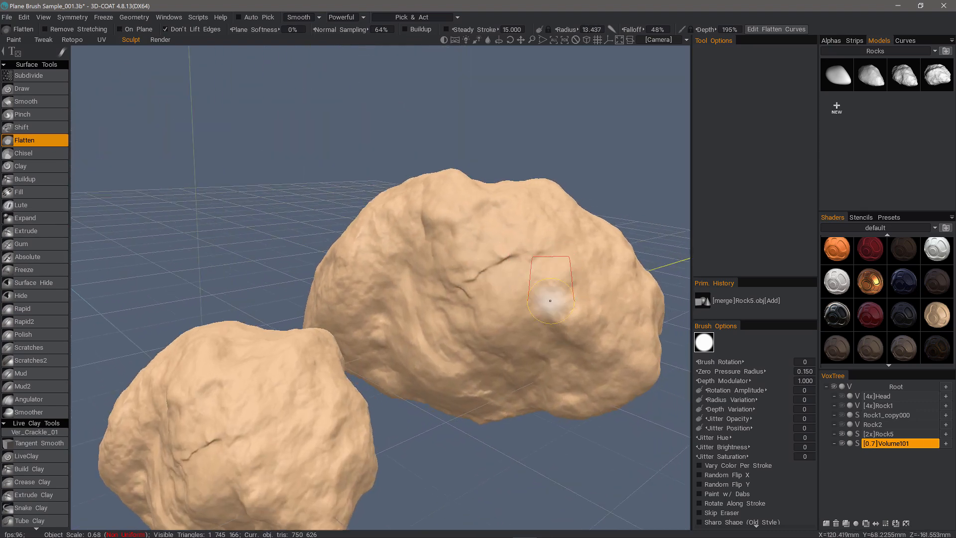
scroll(540, 288, up, 2)
alt+middle_drag(529, 277, 517, 190)
mouse_move(495, 164)
alt+mouse_down()
mouse_move(446, 151)
mouse_move(744, 79)
mouse_move(719, 144)
mouse_move(816, 178)
alt+mouse_up()
click(888, 217)
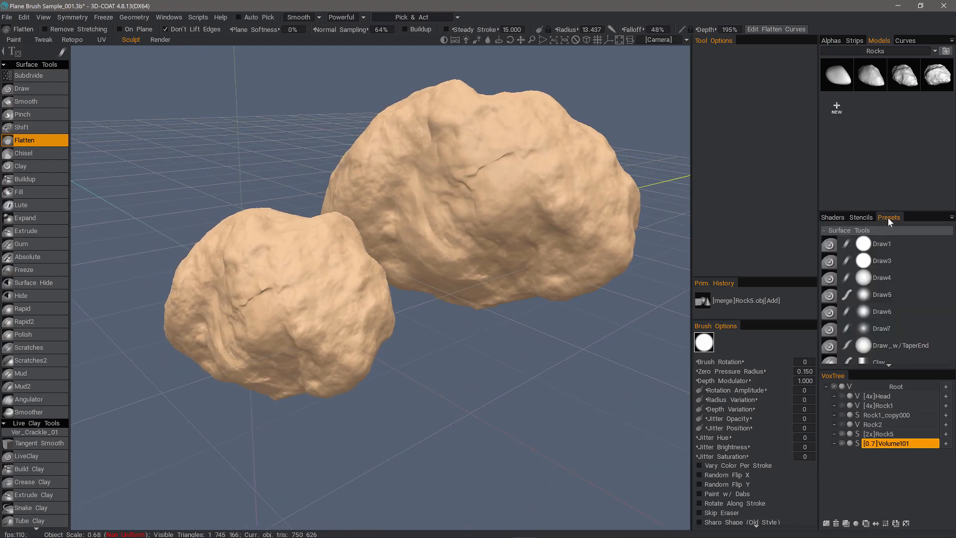
scroll(886, 276, down, 5)
scroll(886, 276, down, 8)
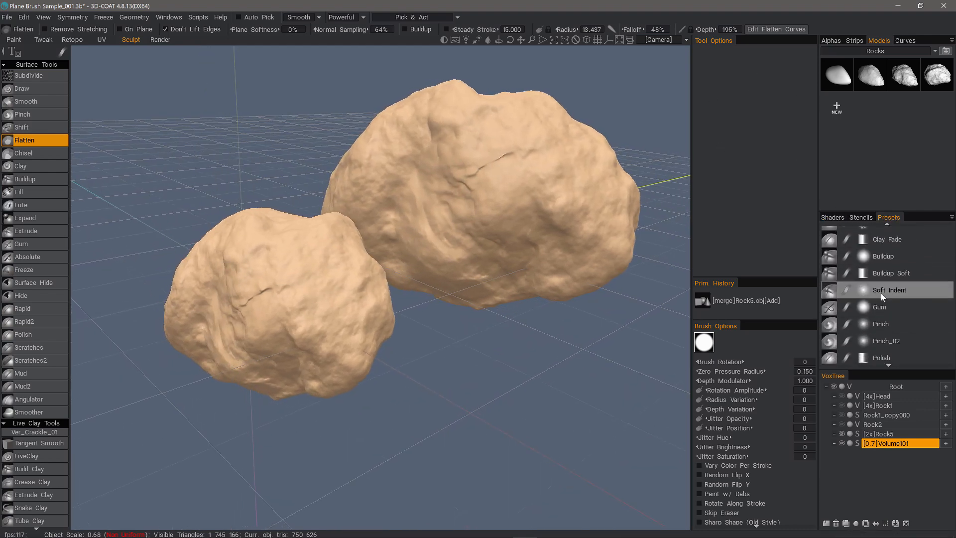
click(881, 283)
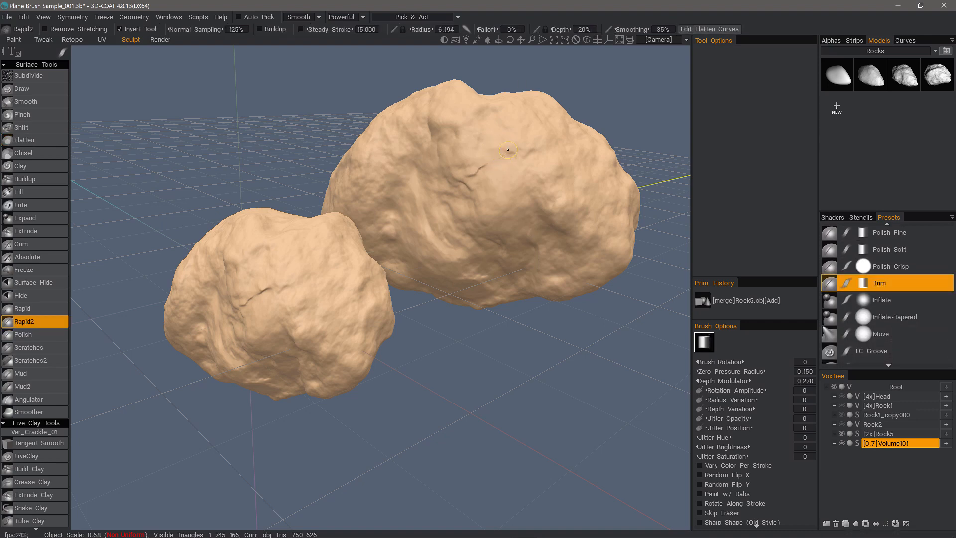
Set the brush radius to about 11 and Shift-smooth the large rock's ridges.
scroll(507, 150, up, 5)
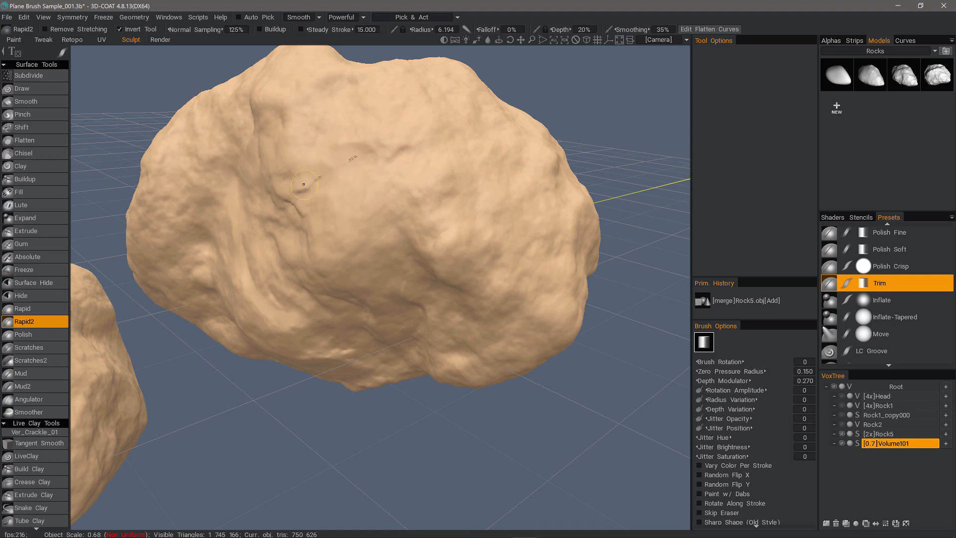
alt+drag(374, 271, 403, 200)
alt+right_drag(403, 201, 427, 263)
key(shift)
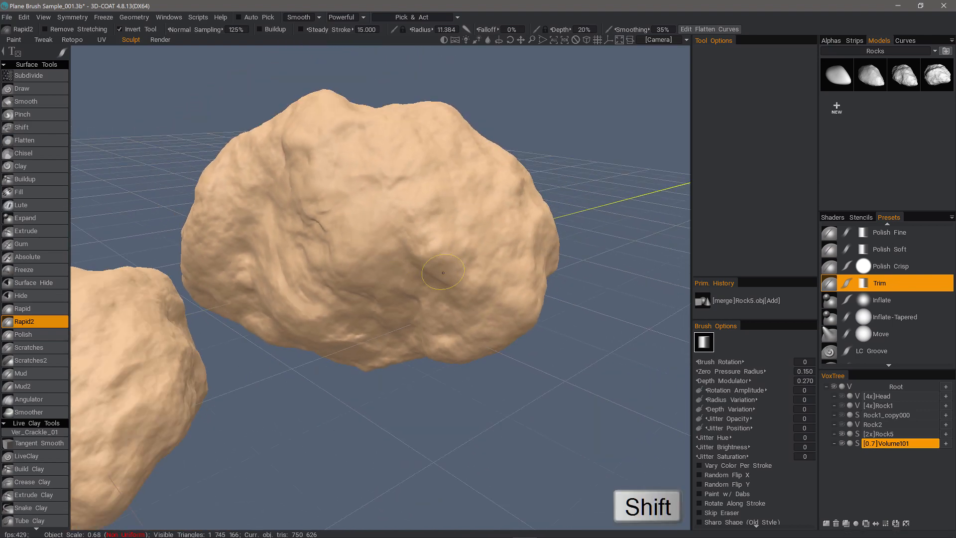
shift+drag(423, 269, 431, 253)
mouse_move(371, 299)
alt+mouse_down()
mouse_move(354, 312)
mouse_move(478, 208)
mouse_move(408, 238)
mouse_move(380, 279)
mouse_move(417, 264)
alt+mouse_up()
mouse_move(264, 199)
alt+mouse_down()
mouse_move(311, 222)
mouse_move(341, 185)
mouse_move(303, 327)
mouse_move(316, 222)
mouse_move(271, 300)
mouse_move(356, 301)
mouse_move(377, 326)
mouse_move(220, 397)
mouse_move(148, 491)
alt+mouse_up()
alt+drag(265, 423, 279, 470)
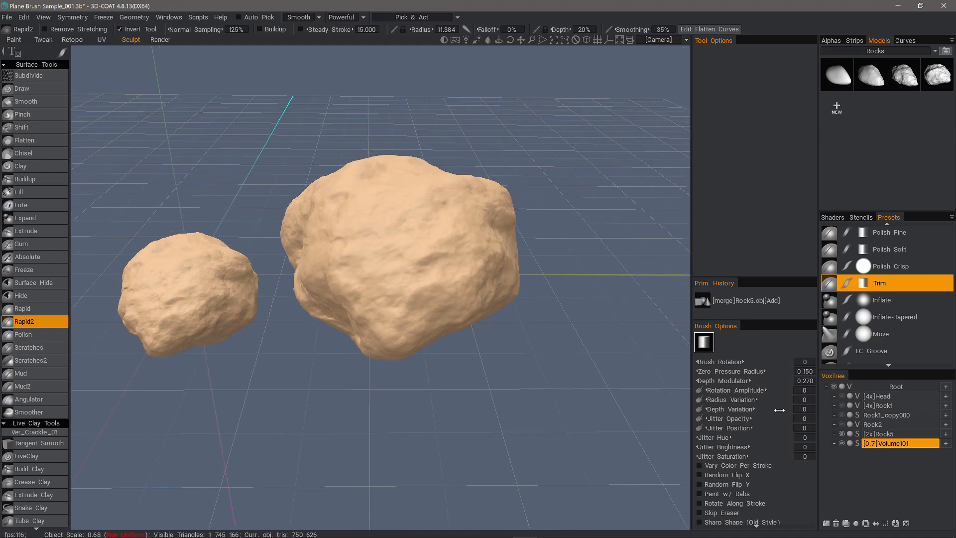
Convert the Volume101 rock volume to uniform space.
right_click(895, 444)
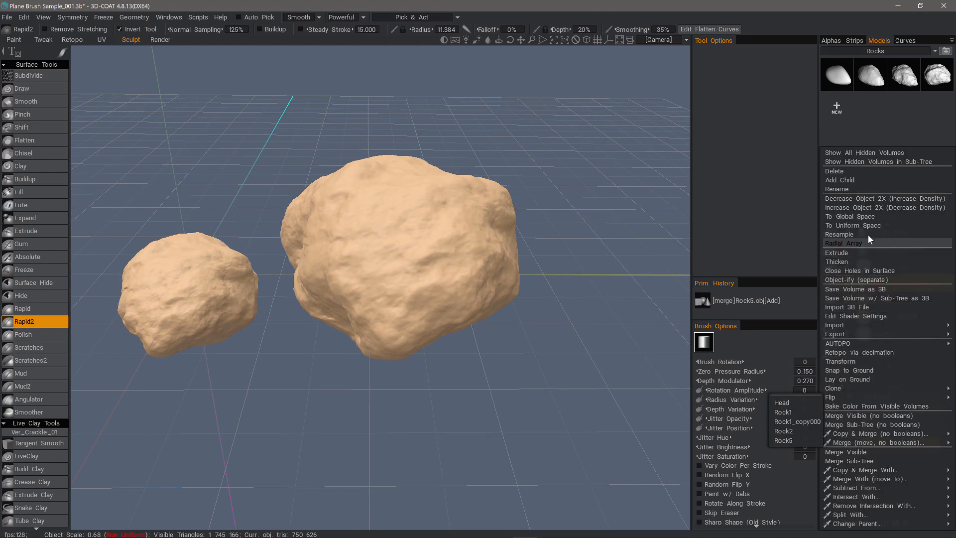
click(857, 224)
alt+drag(378, 269, 110, 437)
scroll(40, 493, down, 10)
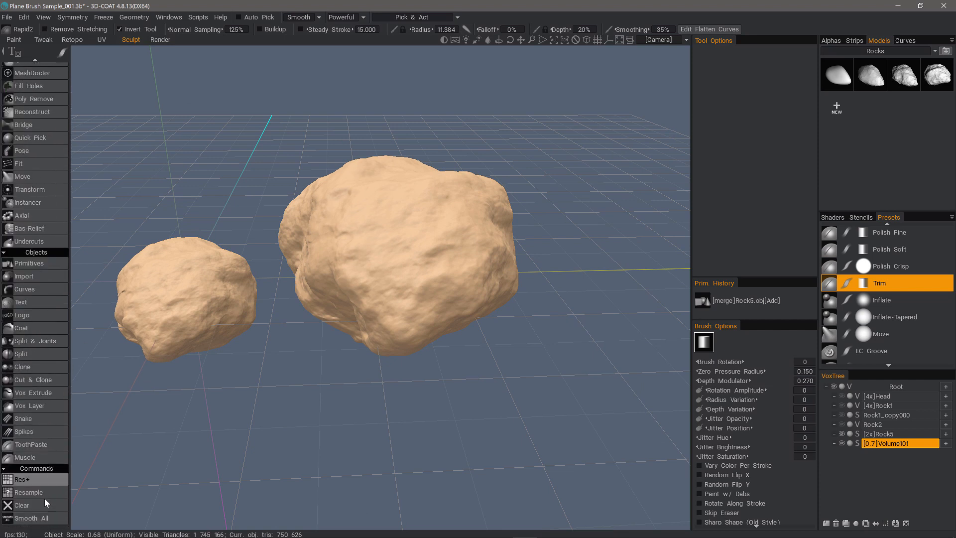
Apply Smooth All at smoothing degree 7.35 with Relaxation enabled.
click(30, 518)
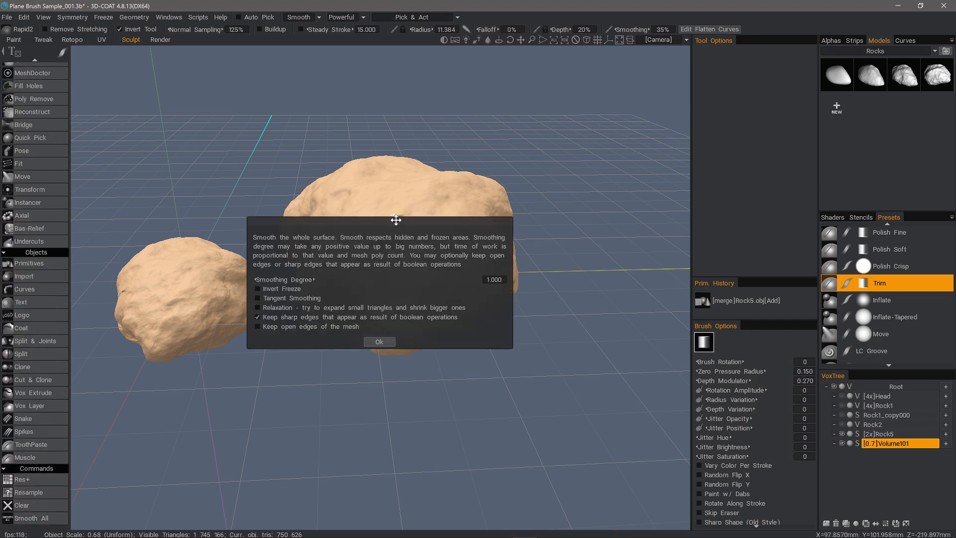
drag(396, 220, 490, 236)
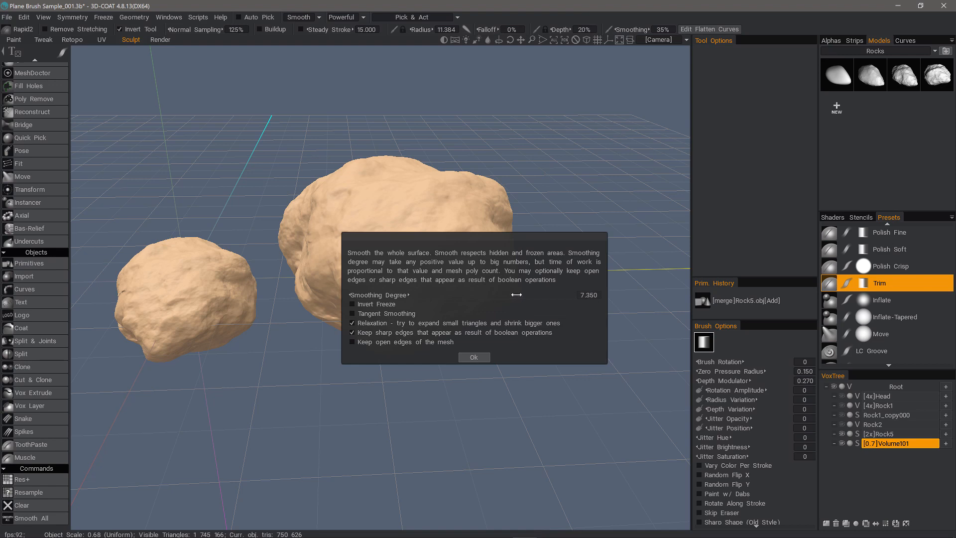
click(474, 358)
mouse_move(484, 351)
mouse_down()
mouse_move(512, 299)
mouse_move(546, 307)
mouse_move(377, 277)
mouse_move(373, 309)
mouse_up()
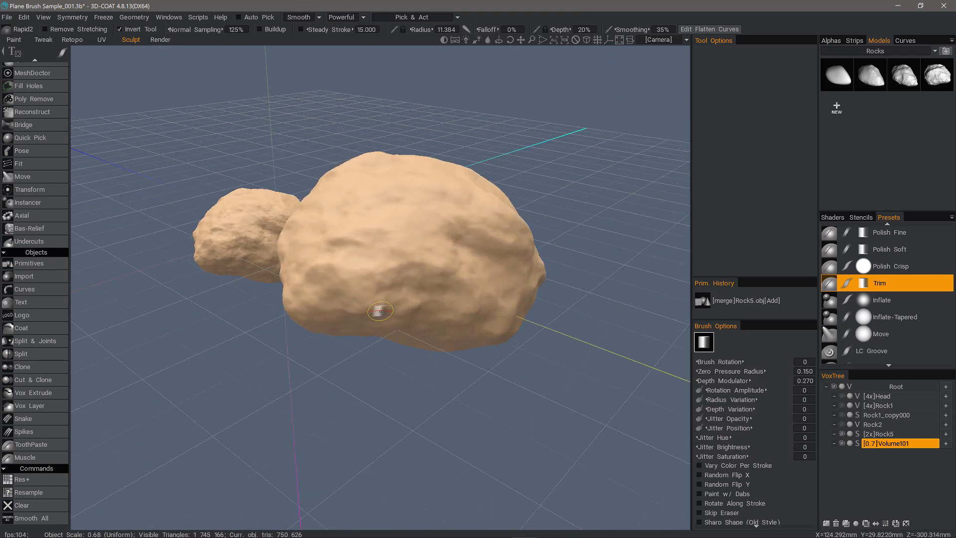
drag(461, 224, 405, 227)
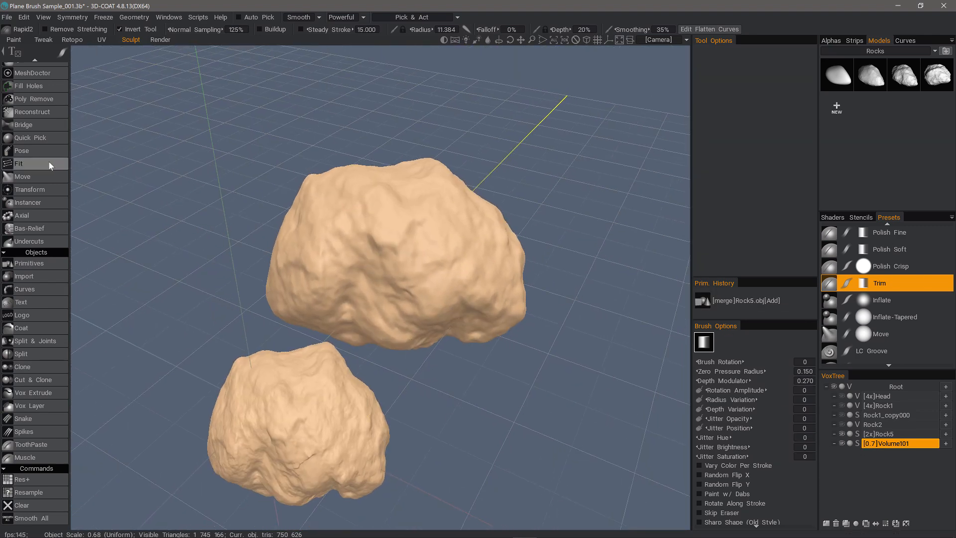
scroll(27, 235, up, 5)
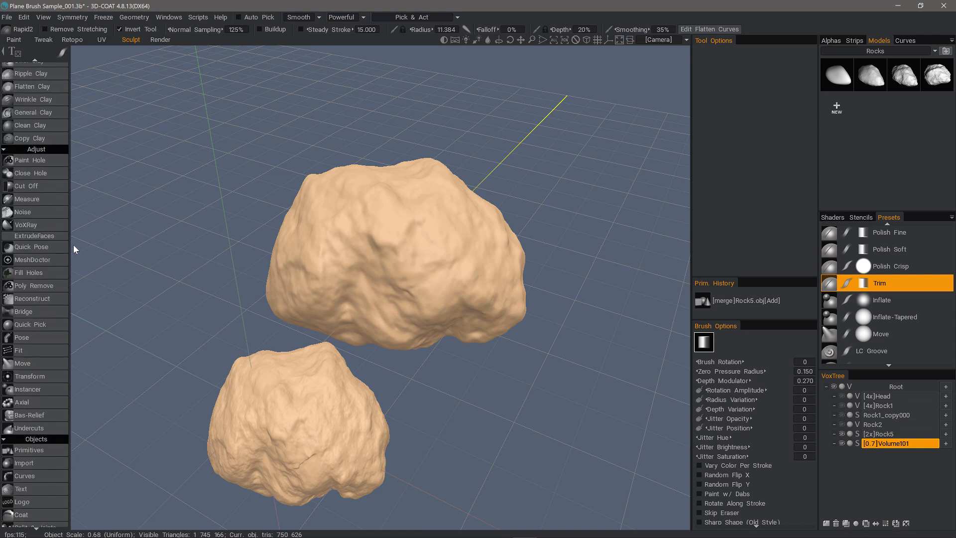
Turn on the Noise tool with Apply Realtime and reshape the noise curve.
click(22, 211)
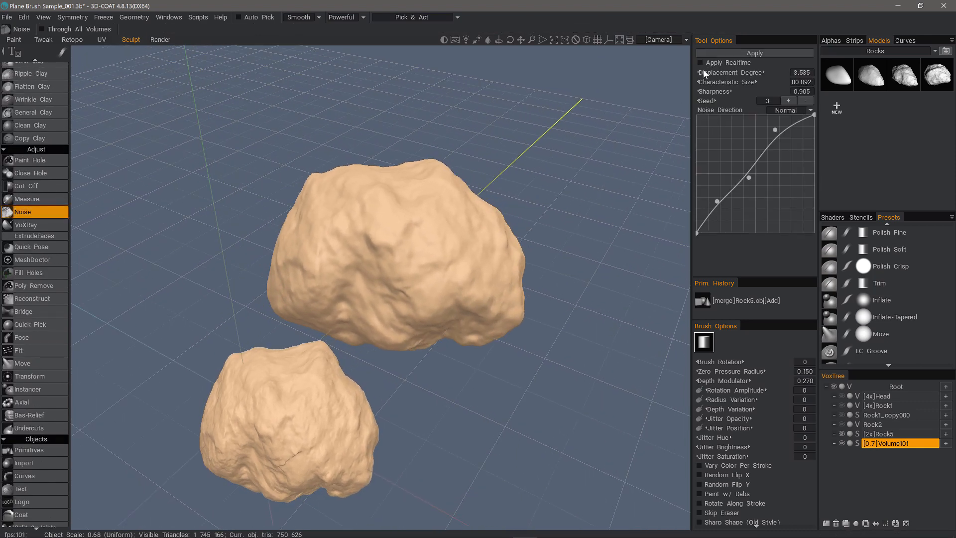
click(701, 63)
drag(620, 321, 757, 129)
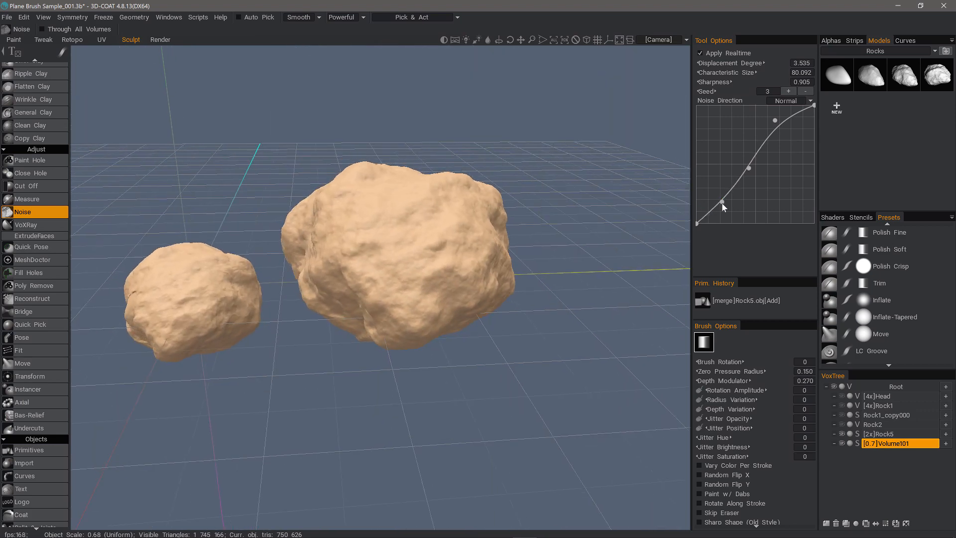
mouse_move(723, 203)
mouse_down()
mouse_move(709, 194)
mouse_move(710, 213)
mouse_up()
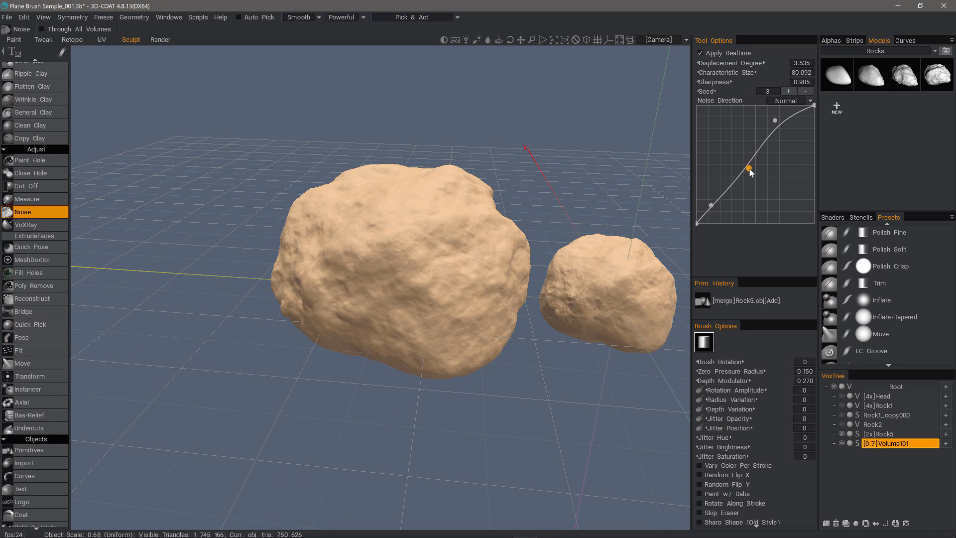
drag(749, 168, 724, 153)
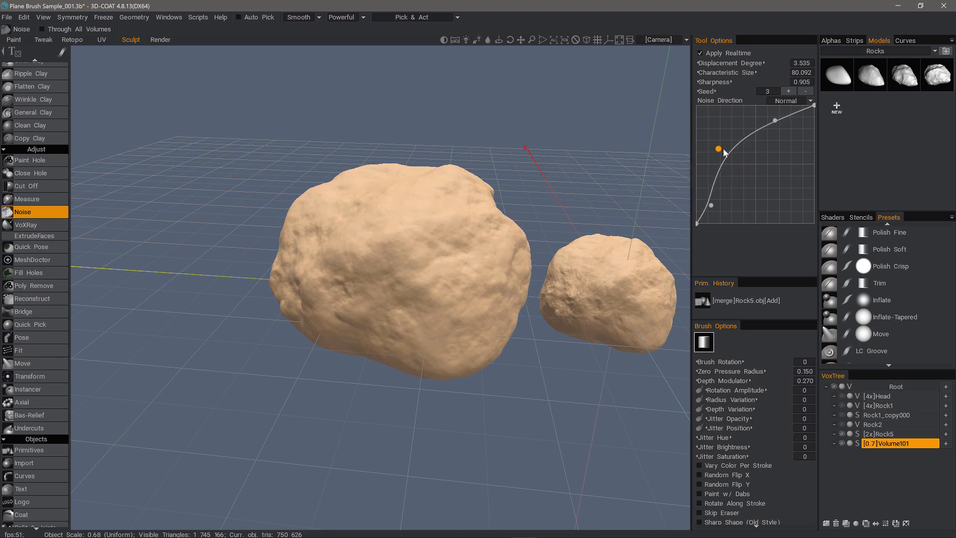
mouse_move(739, 143)
mouse_down()
mouse_move(735, 136)
mouse_move(747, 144)
mouse_move(782, 125)
mouse_move(773, 115)
mouse_move(764, 130)
mouse_move(796, 128)
mouse_move(741, 145)
mouse_up()
drag(620, 174, 551, 150)
drag(717, 148, 724, 170)
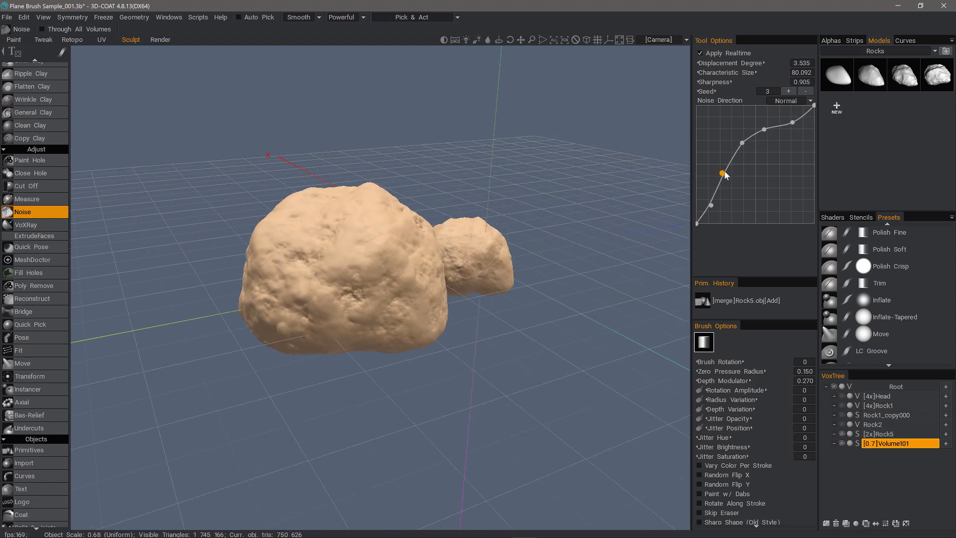
right_click(749, 144)
drag(764, 131, 753, 141)
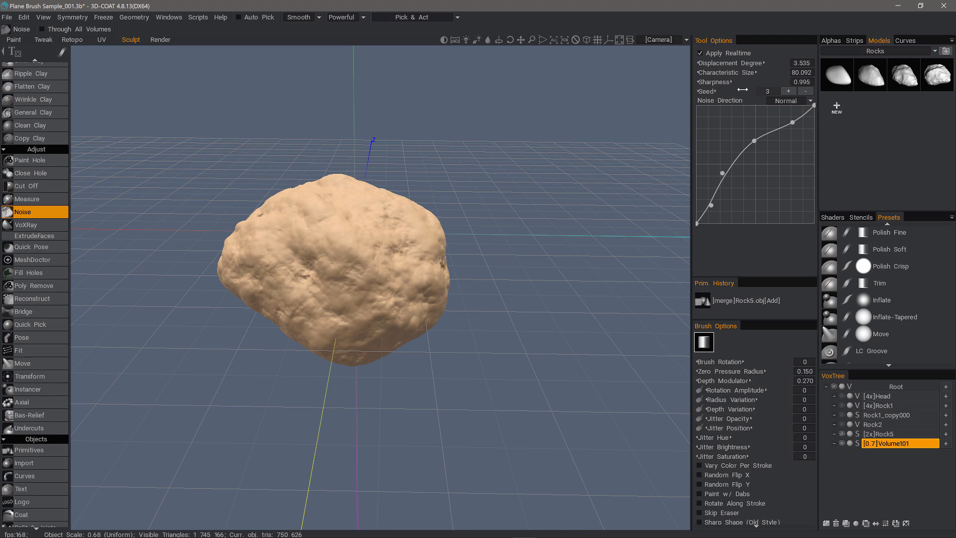
Set noise seed 6, characteristic size about 70, sharpness 1.5, and displacement degree 1.614.
drag(722, 91, 719, 92)
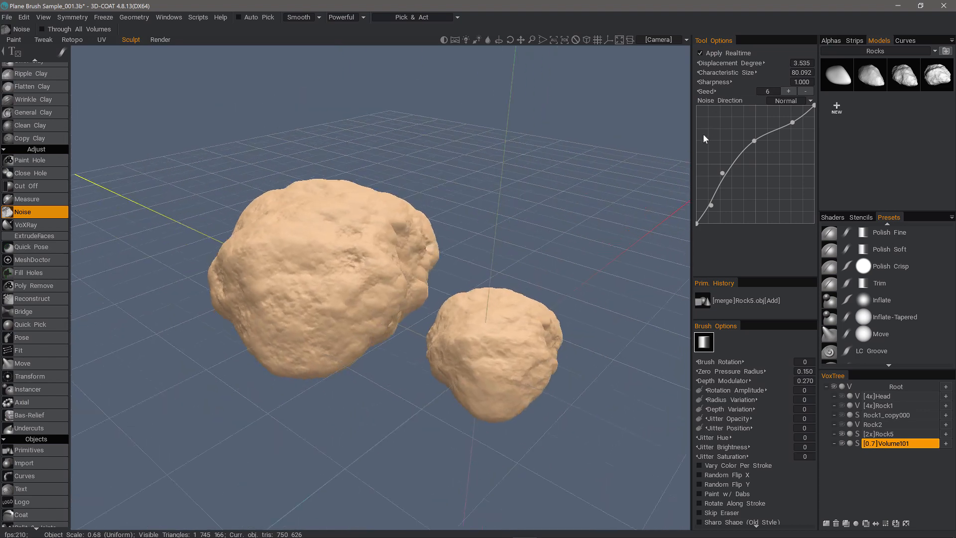
drag(708, 74, 720, 73)
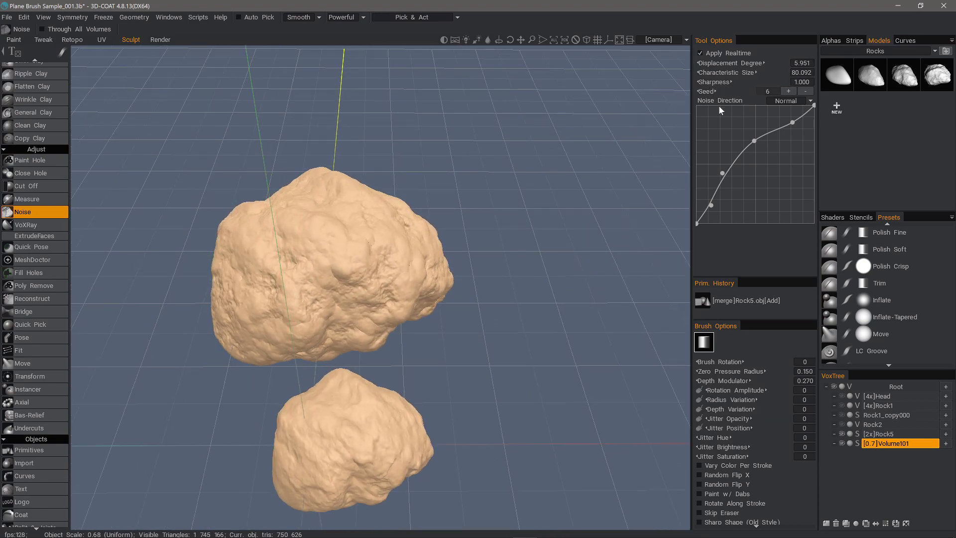
drag(729, 175, 732, 176)
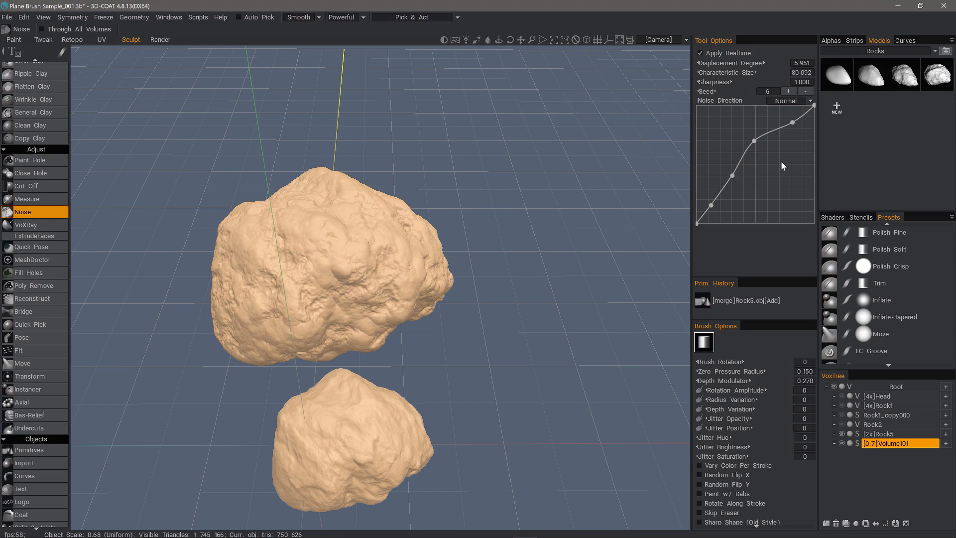
drag(756, 146, 763, 149)
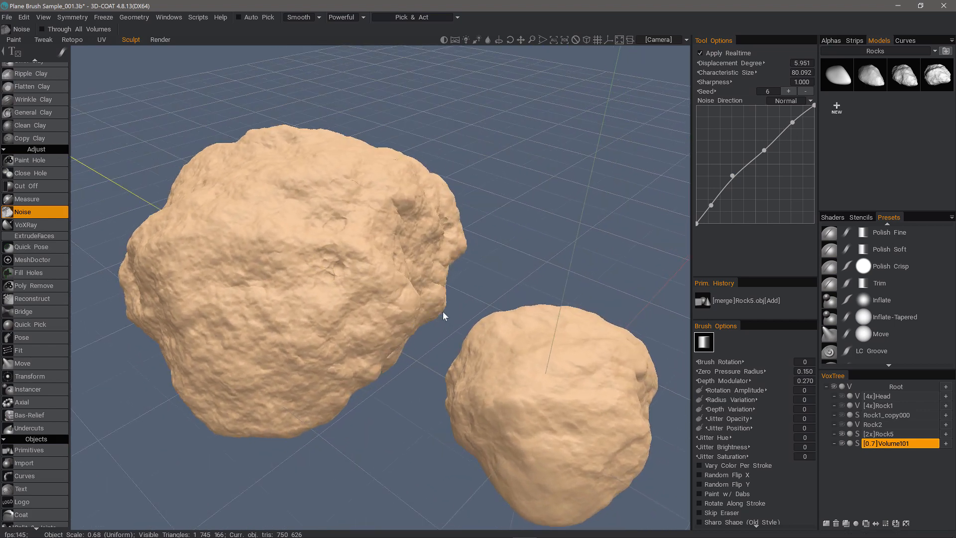
drag(707, 59, 742, 63)
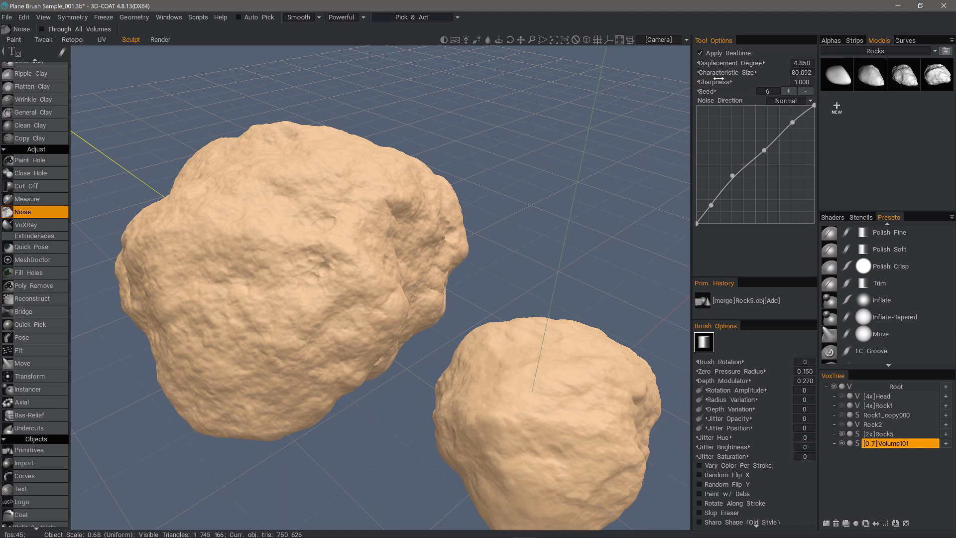
mouse_move(725, 72)
mouse_down()
mouse_move(707, 72)
mouse_move(725, 70)
mouse_up()
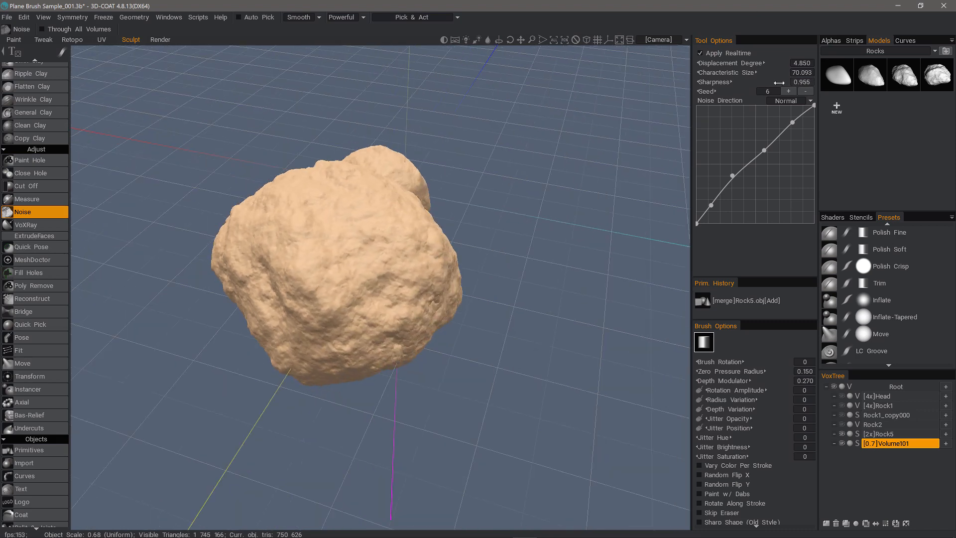
click(805, 82)
text(1.5)
key(Return)
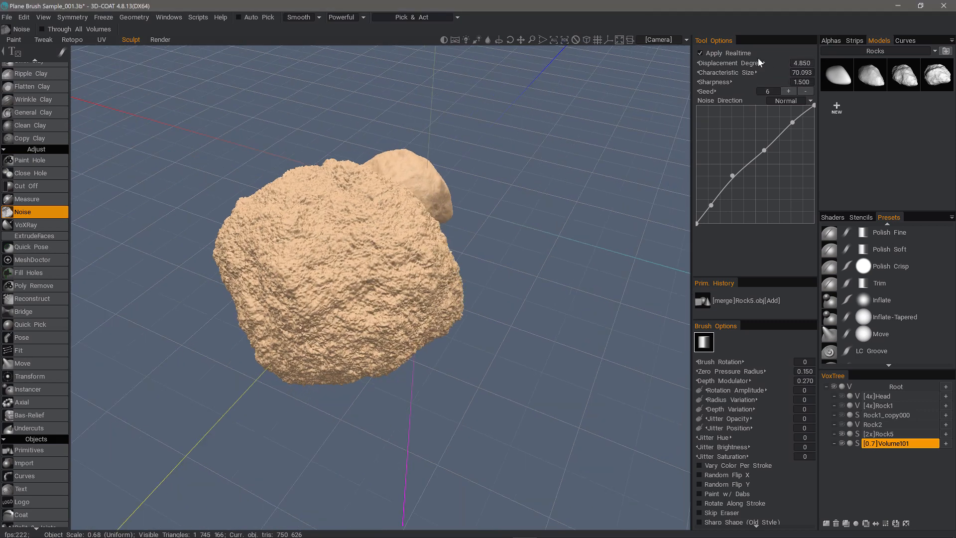
drag(745, 63, 674, 61)
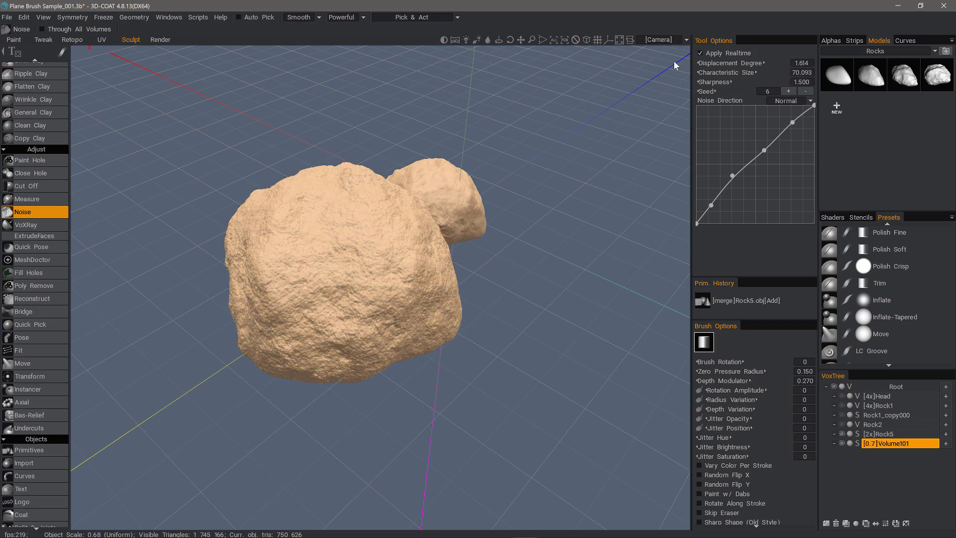